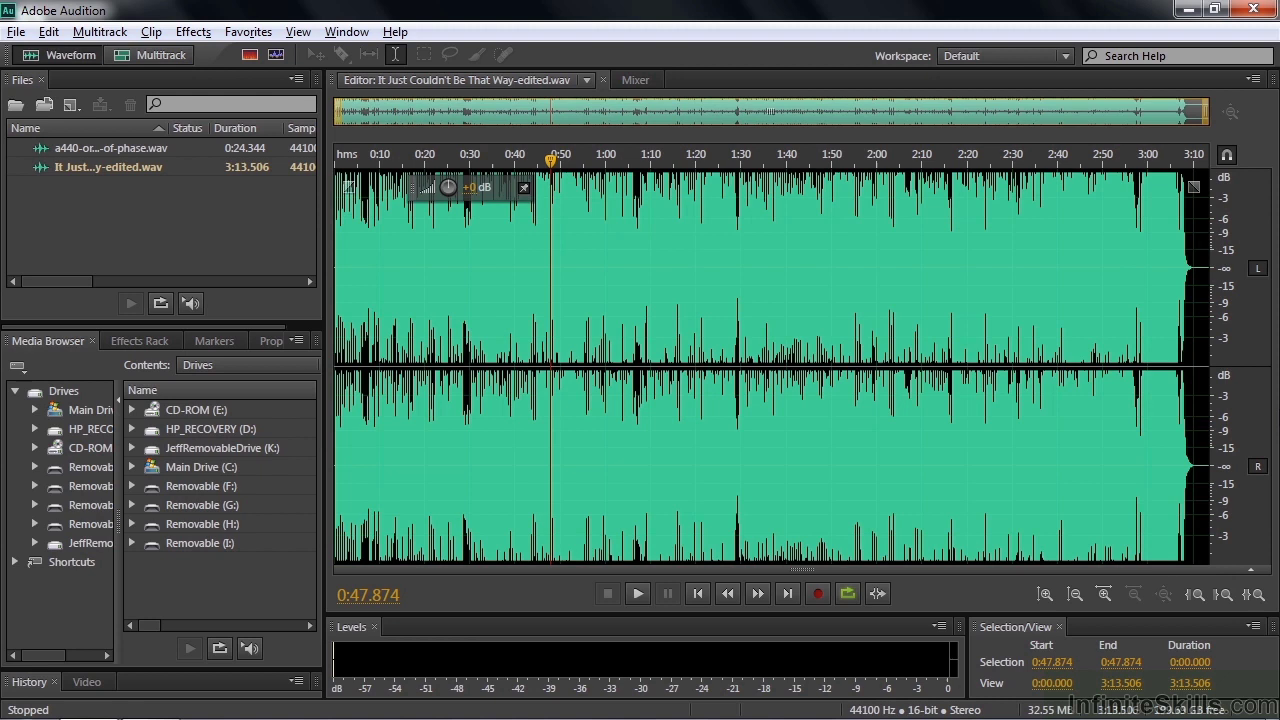
Browse the Open File dialog to the Just Couldn't Be That Way folder under music, and leave without opening a file
double_click(83, 193)
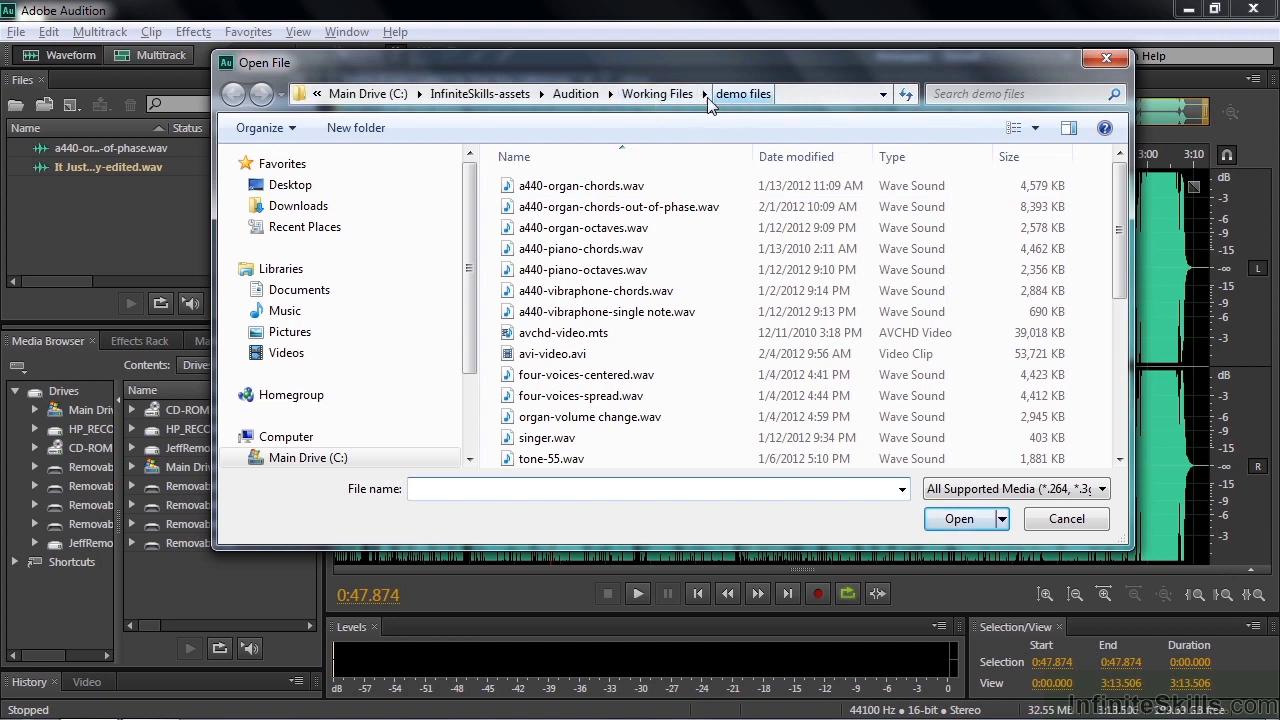
click(655, 94)
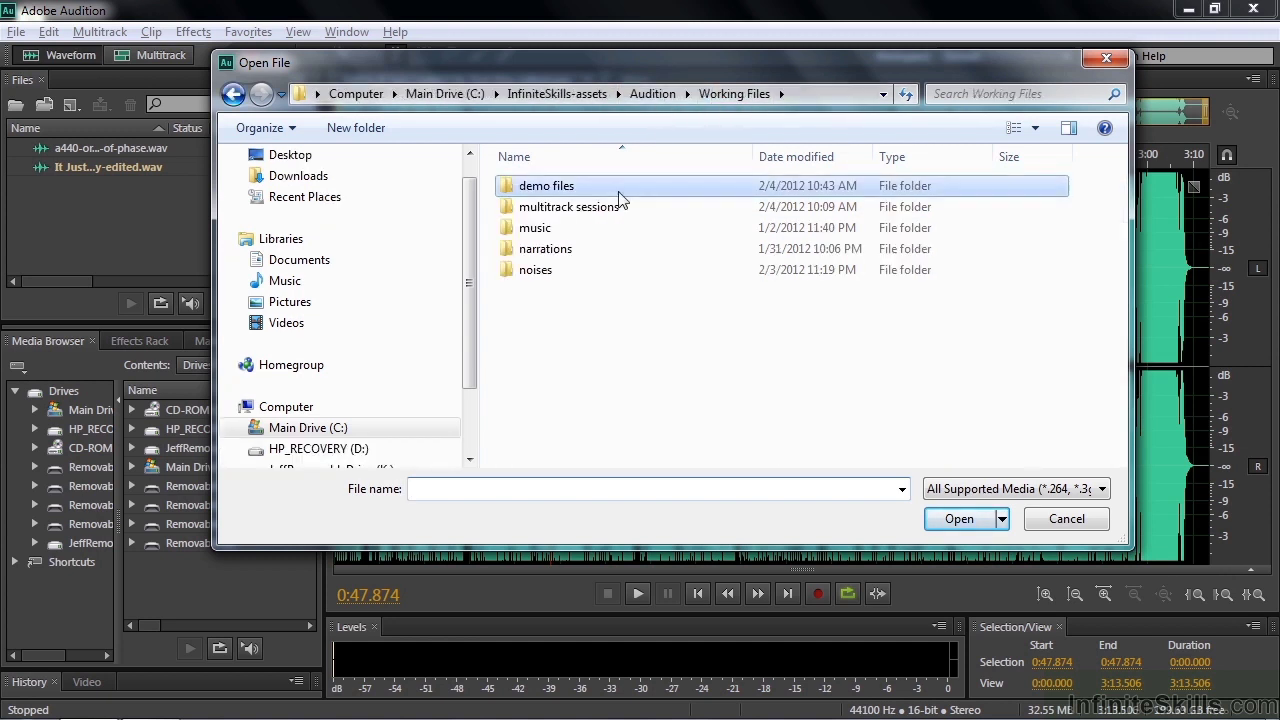
double_click(540, 228)
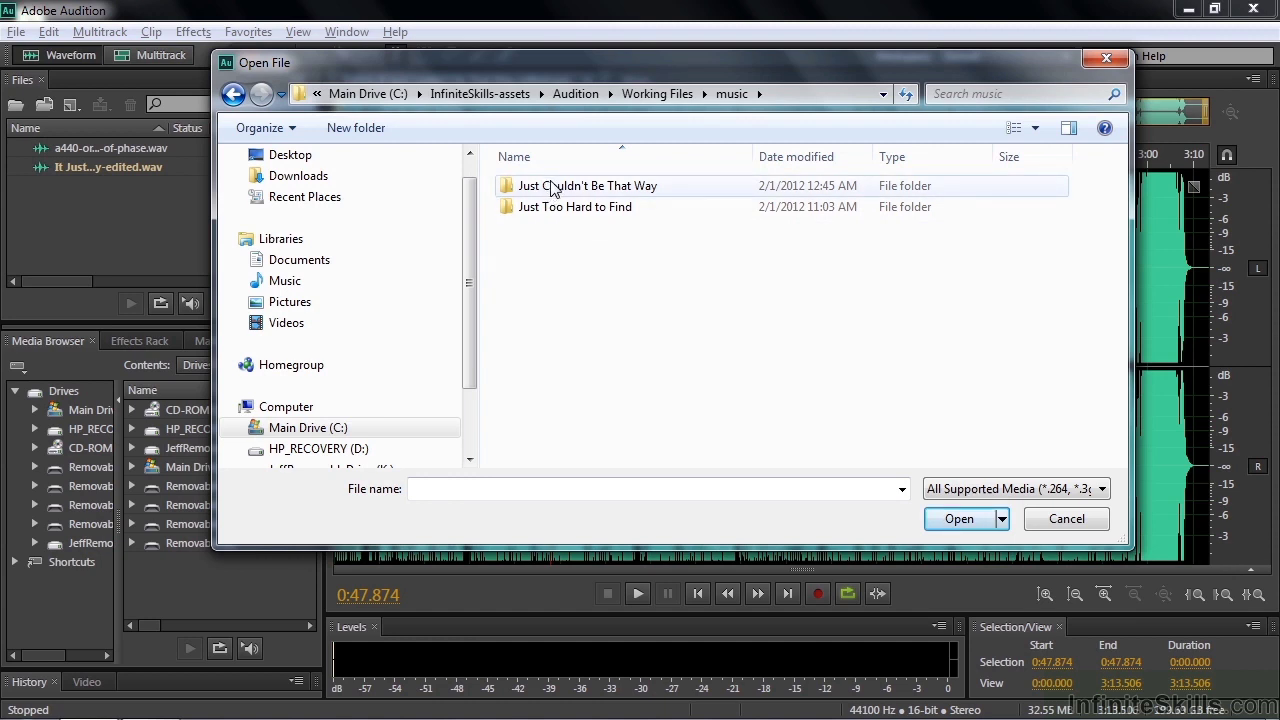
double_click(549, 188)
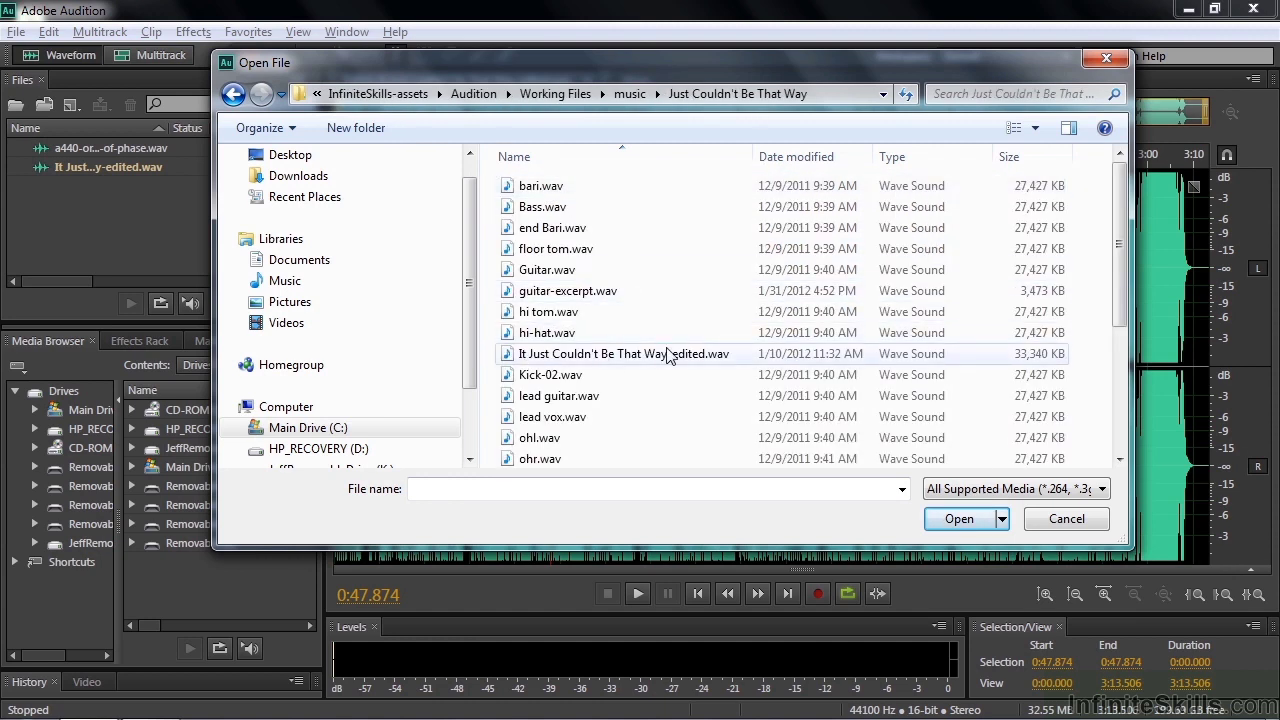
click(1066, 518)
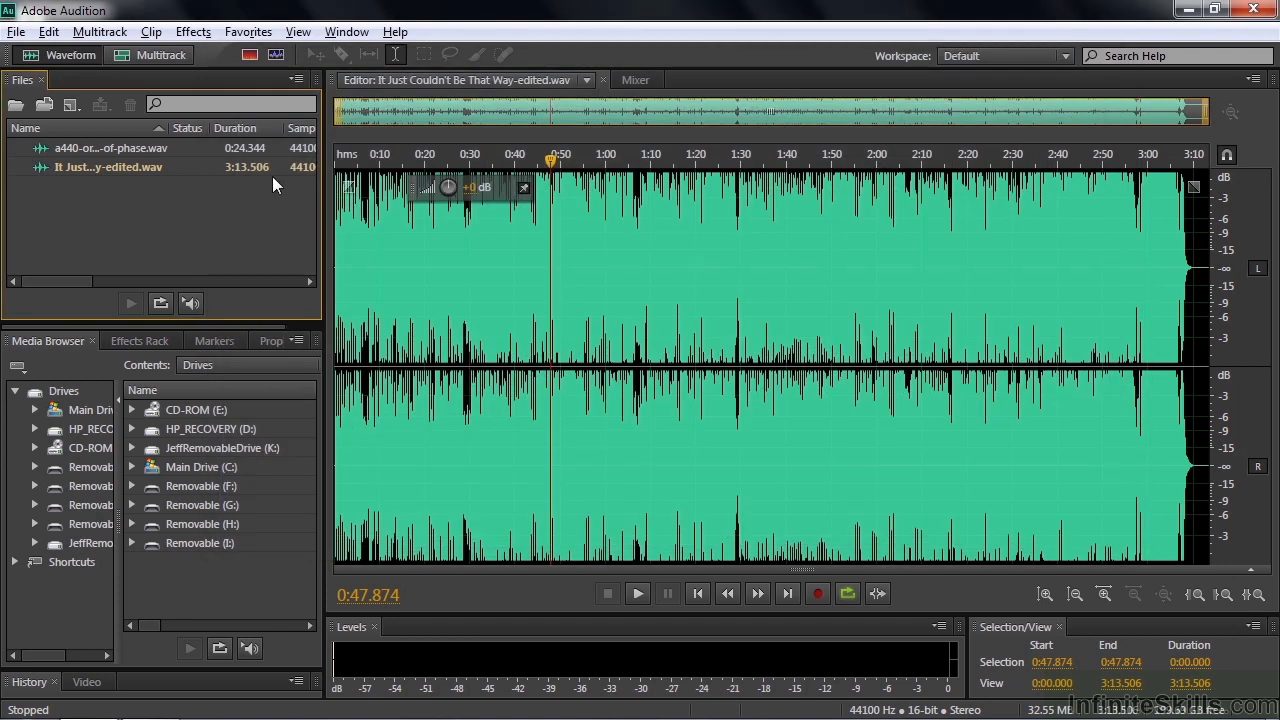
Open the Center Channel Extractor effect for the song and look through its Discrimination settings before returning to the Extraction settings
click(189, 33)
mouse_move(290, 458)
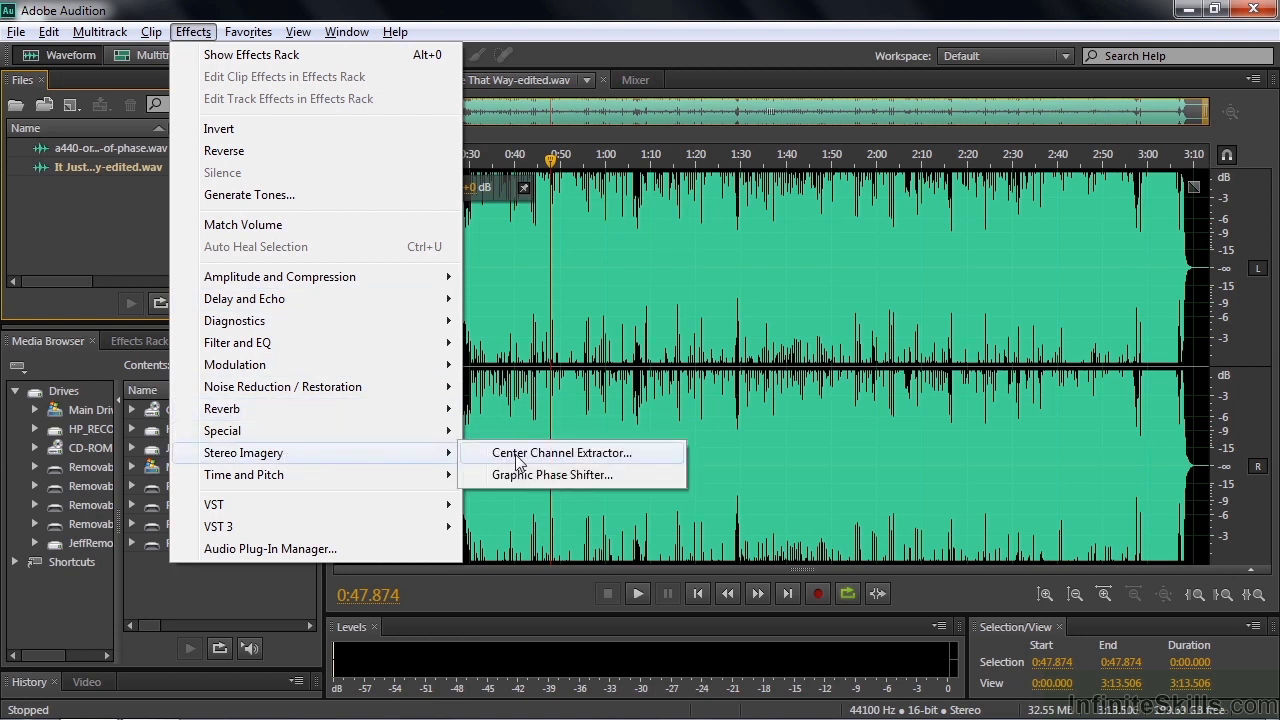
click(518, 458)
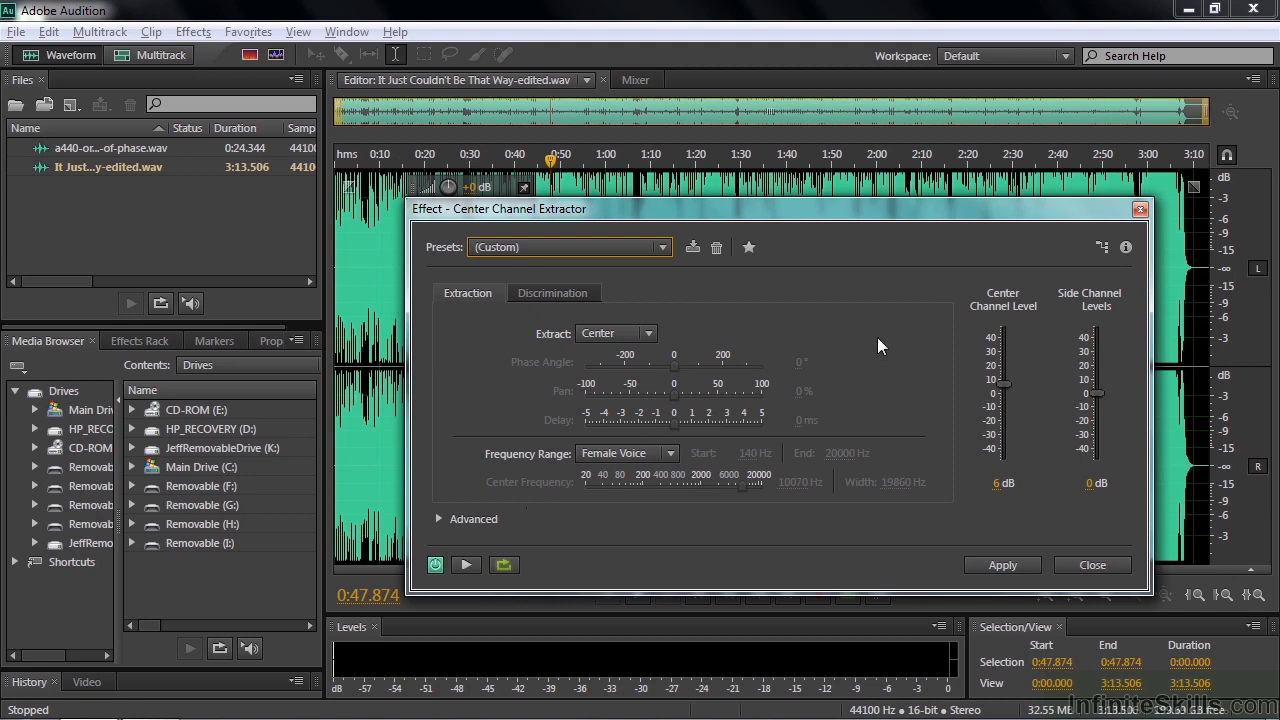
click(541, 294)
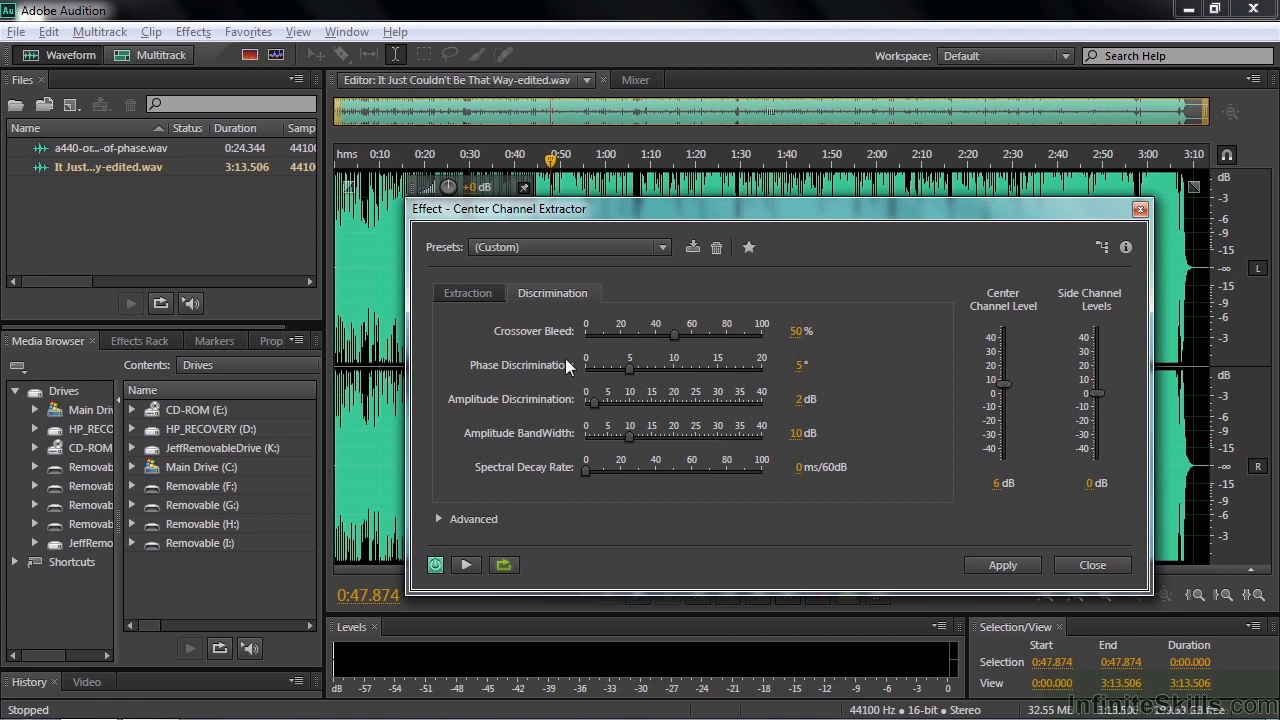
click(1125, 247)
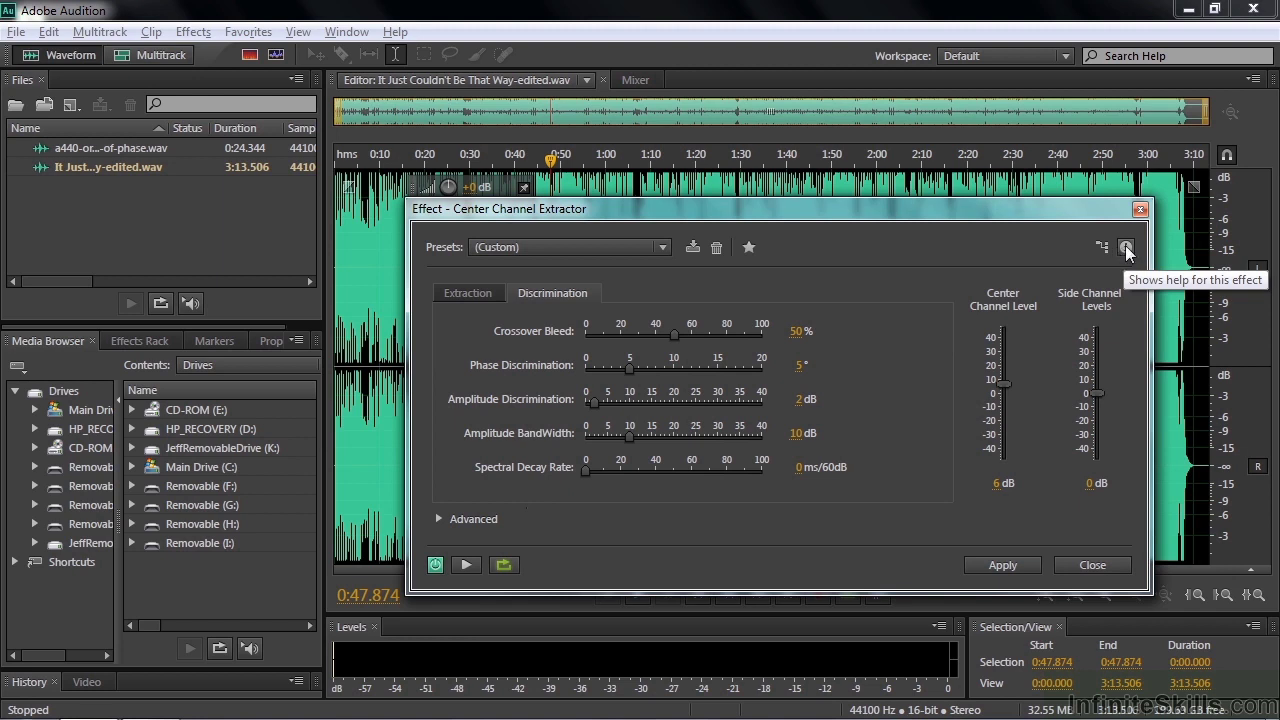
click(473, 290)
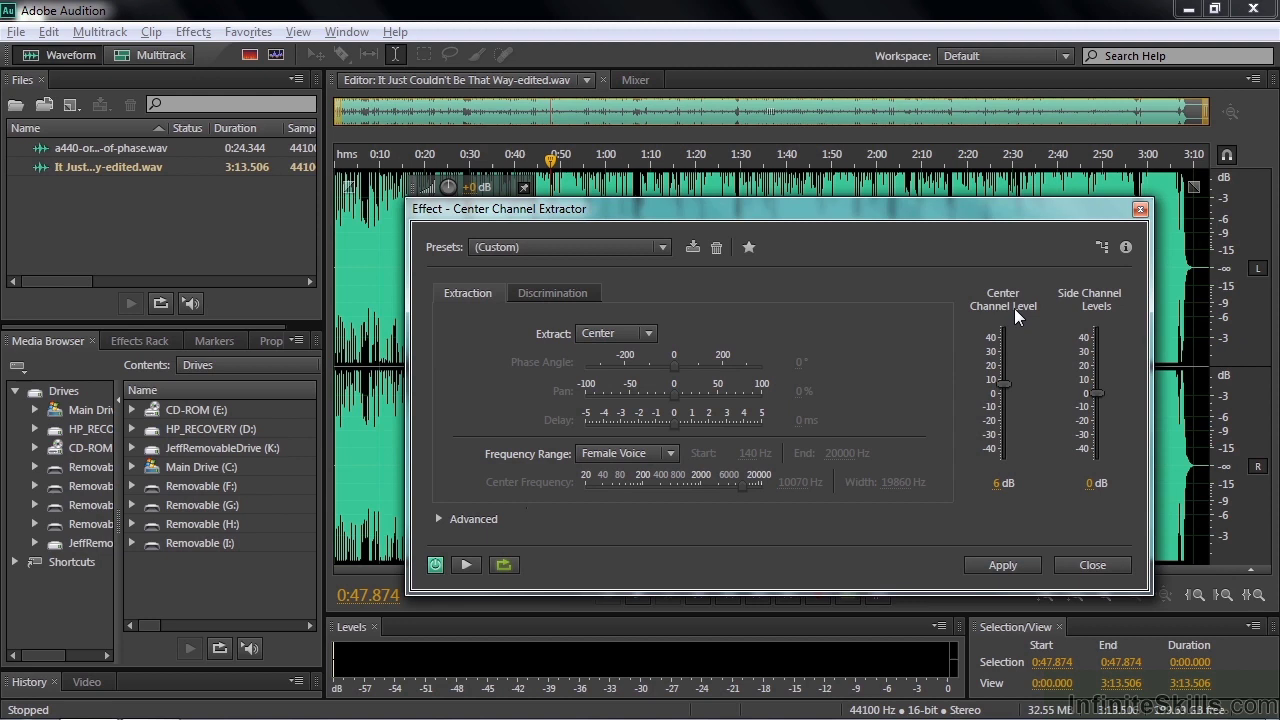
Lower the extractor's center channel level to about -0.5 dB and move the playhead to about 0:23
drag(1004, 383, 1000, 392)
drag(550, 162, 440, 178)
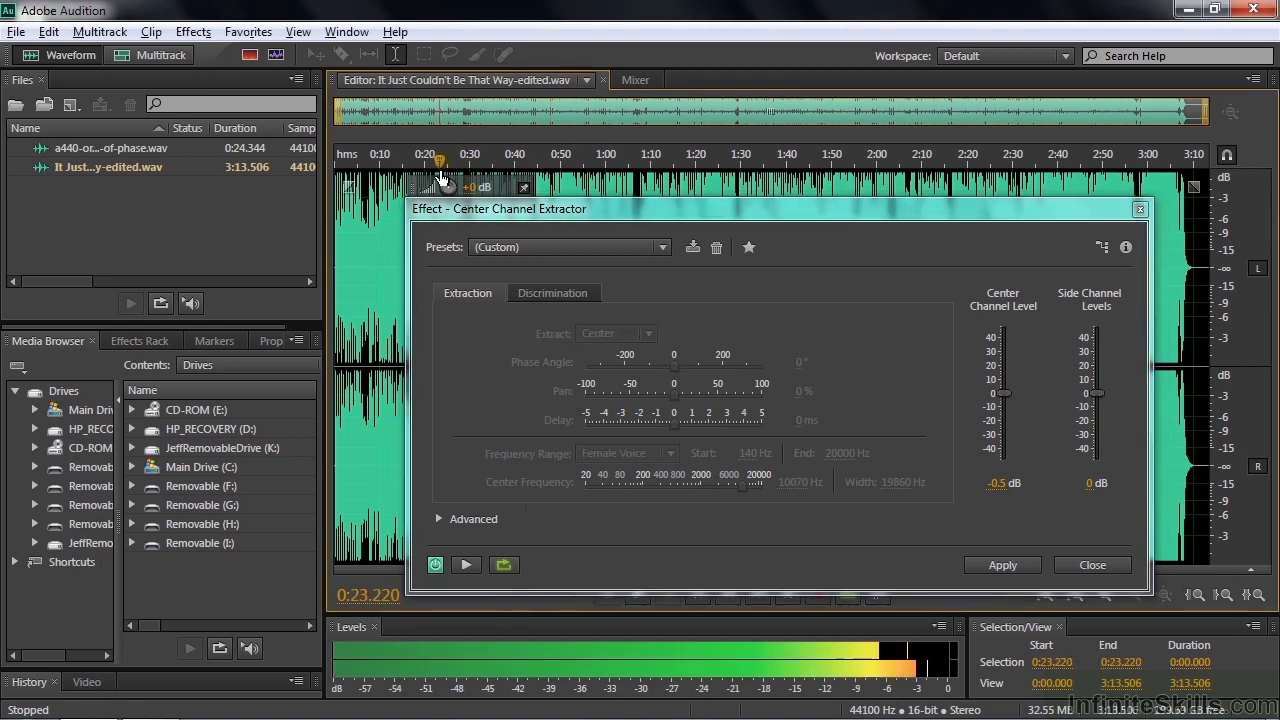
click(666, 505)
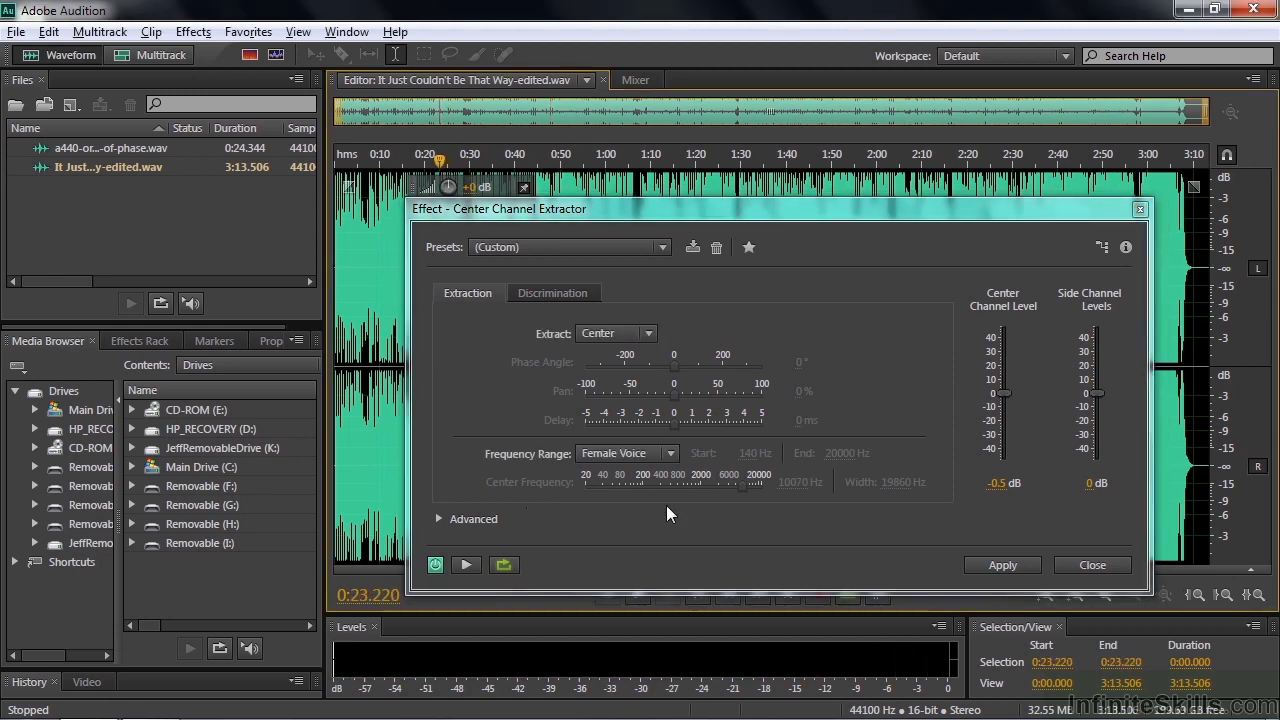
Preview the extraction while lowering the side channel levels to -48 dB, and stop the playback
click(475, 563)
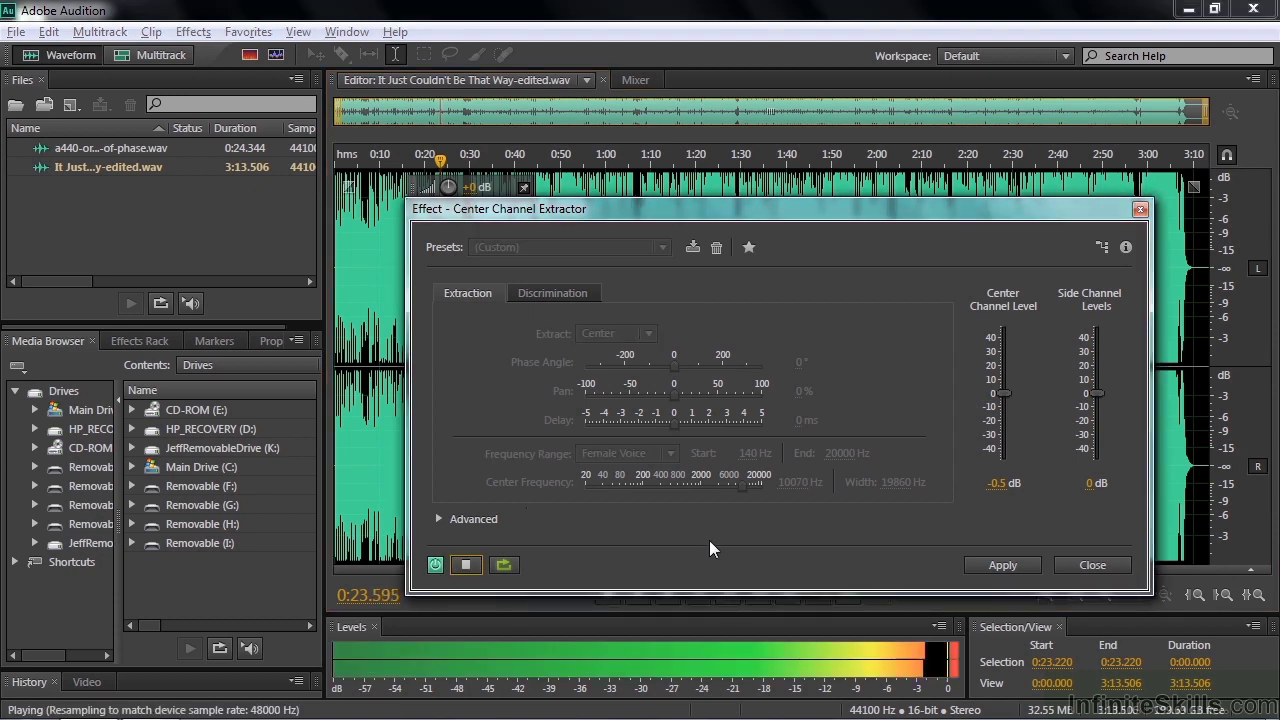
drag(1096, 392, 1102, 456)
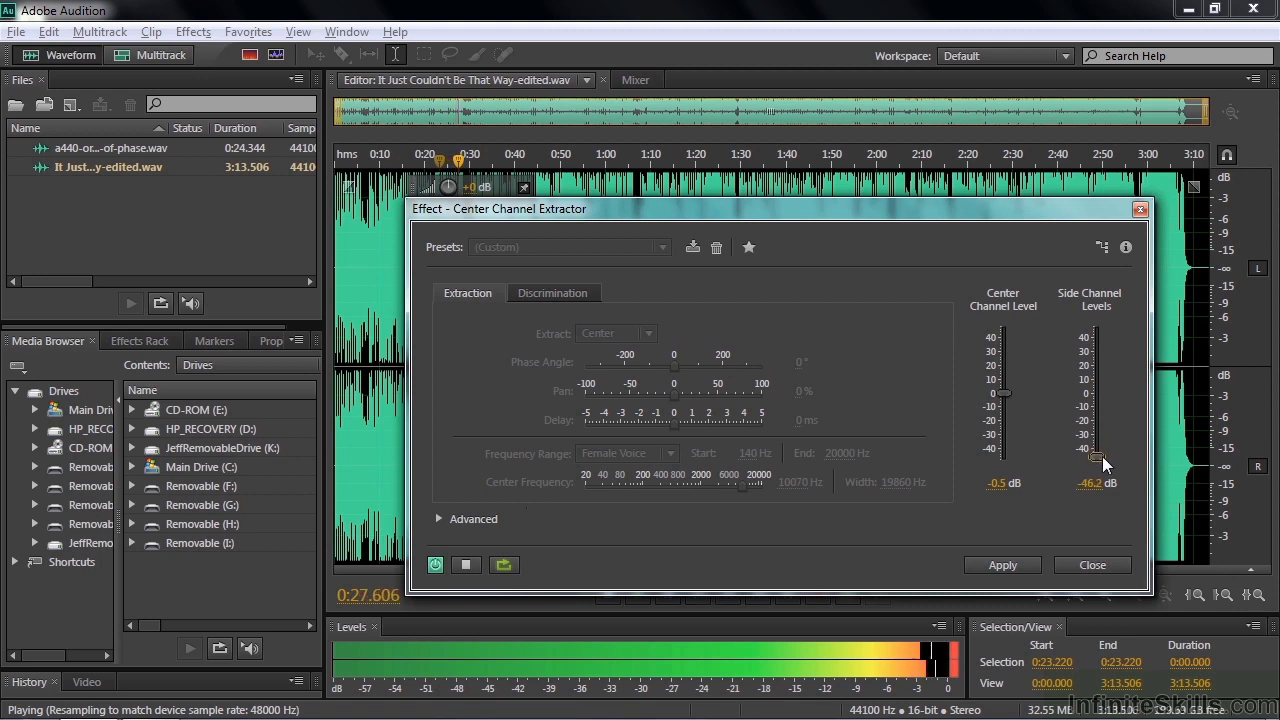
click(466, 565)
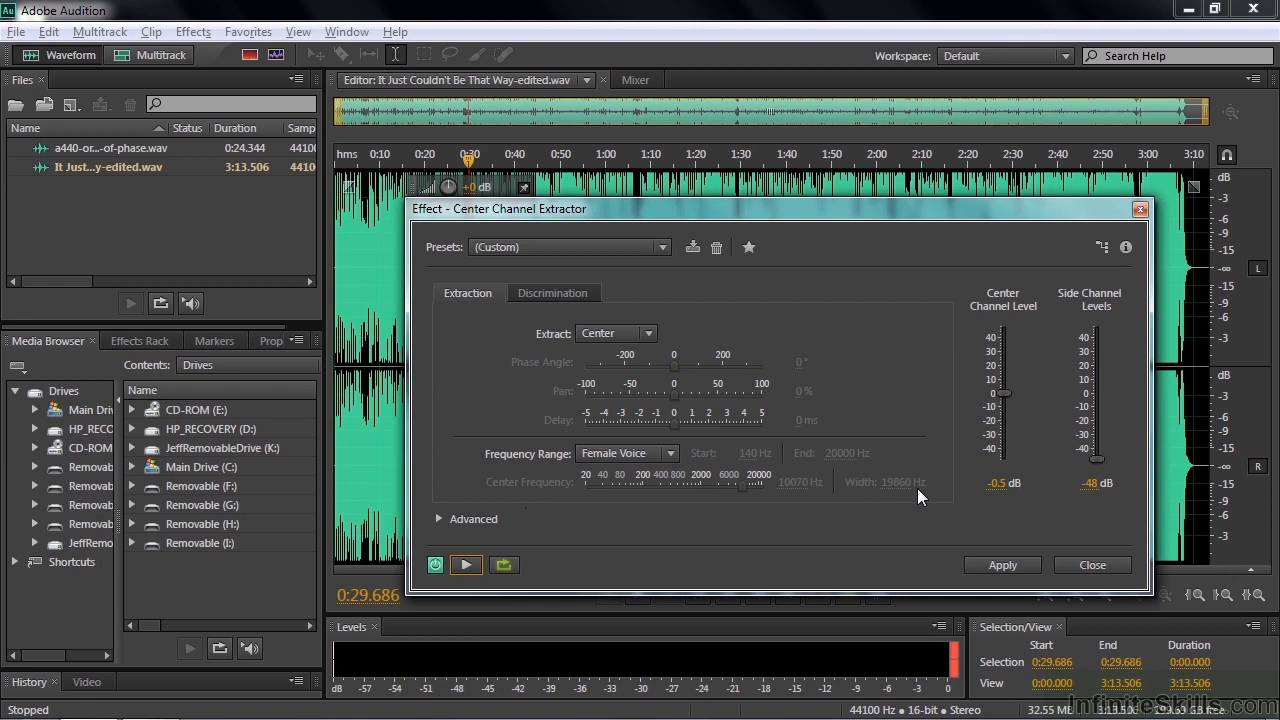
Try the Bass and Custom frequency ranges for the extraction, settle on Bass, and preview the result
click(669, 454)
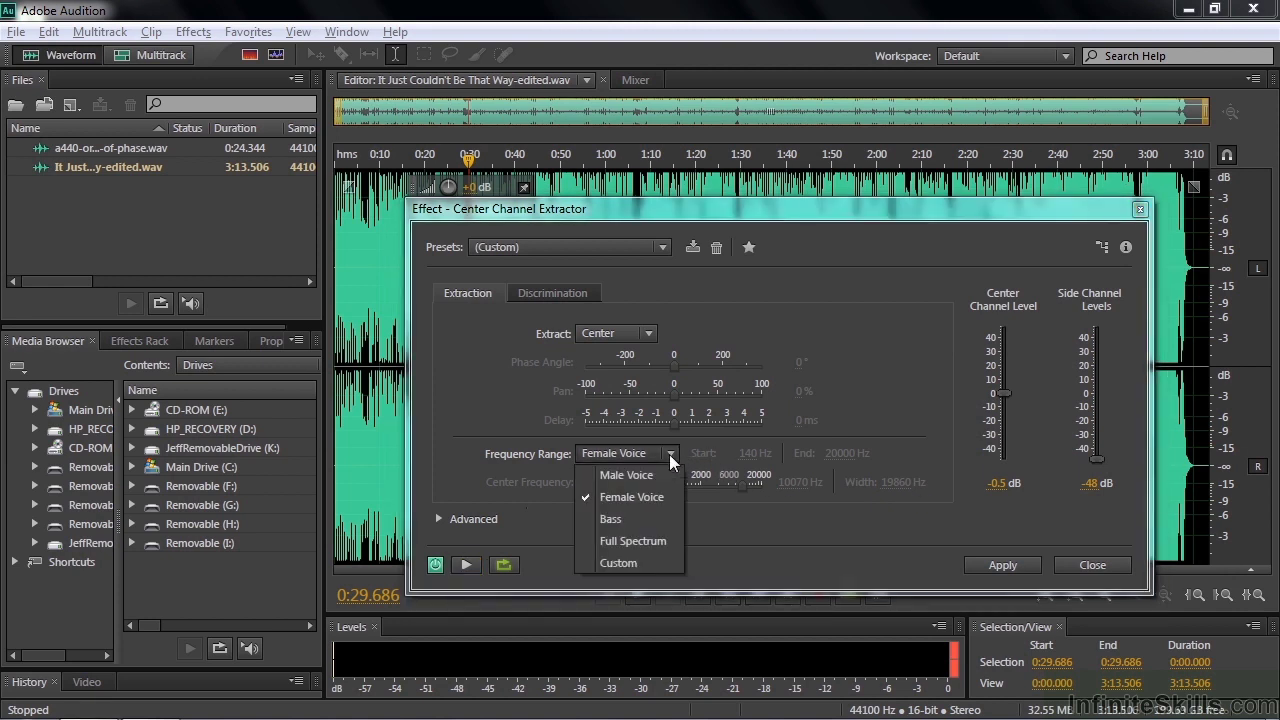
click(642, 518)
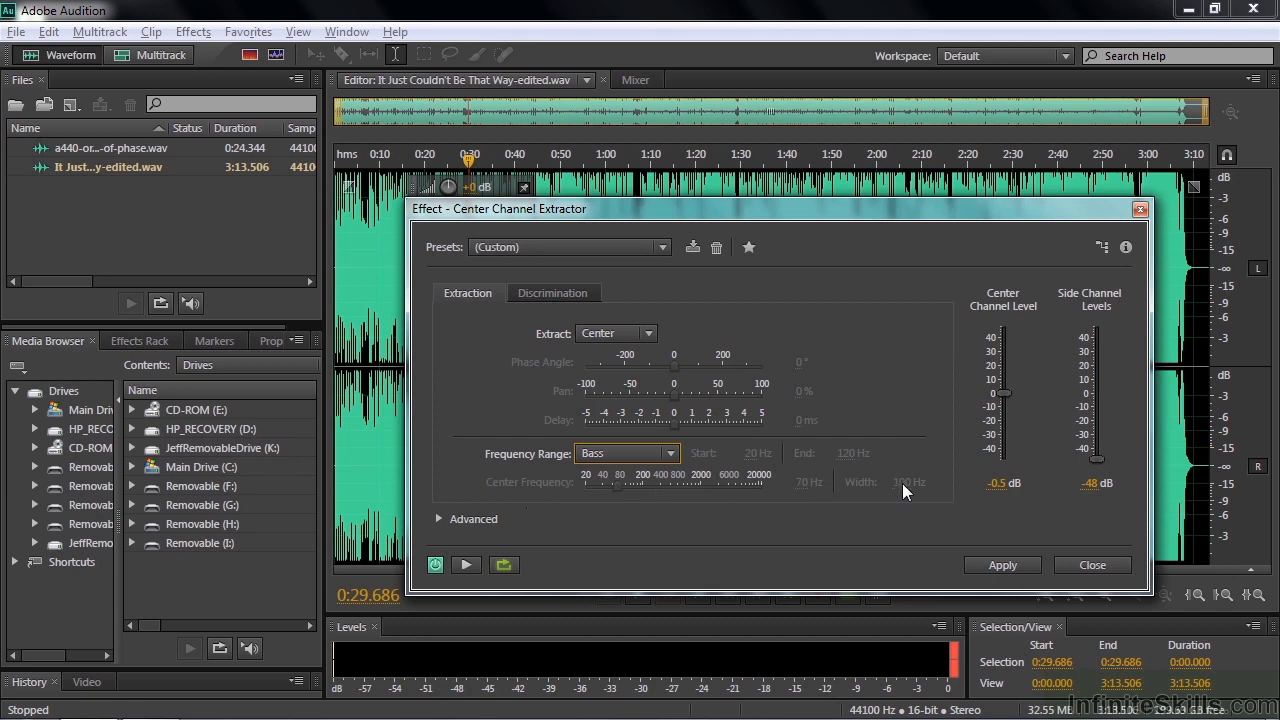
click(668, 454)
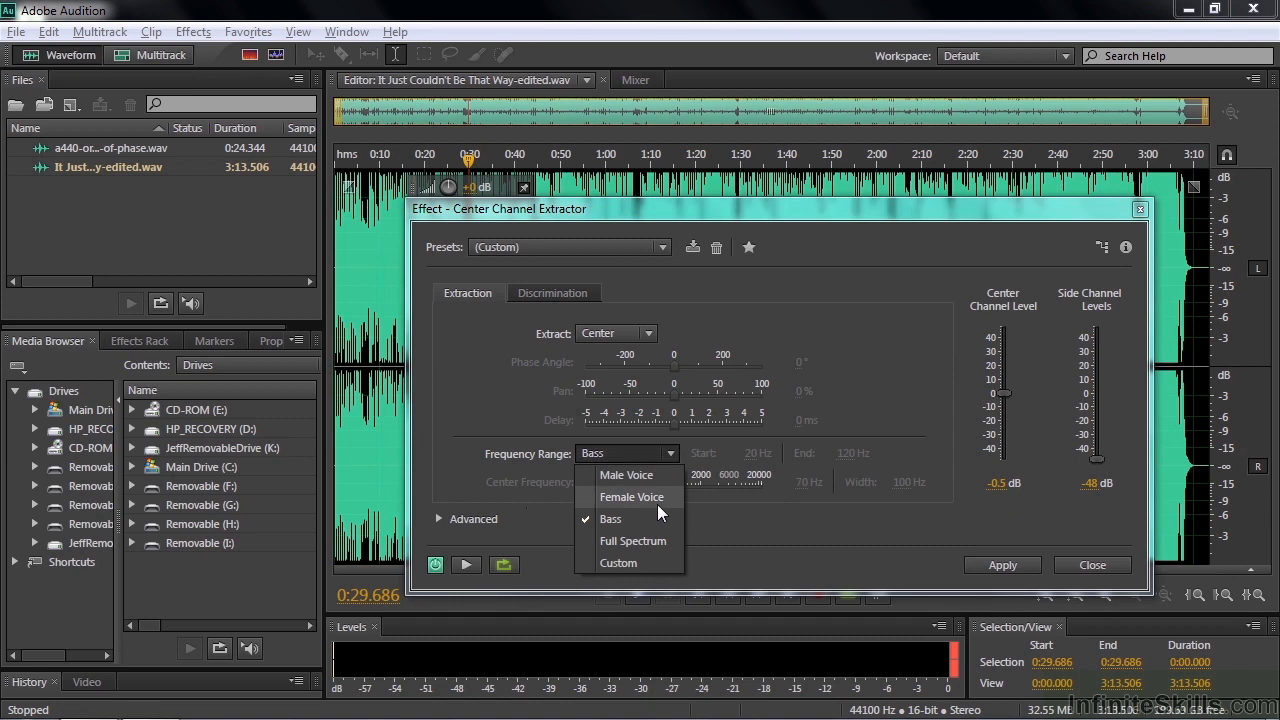
click(623, 564)
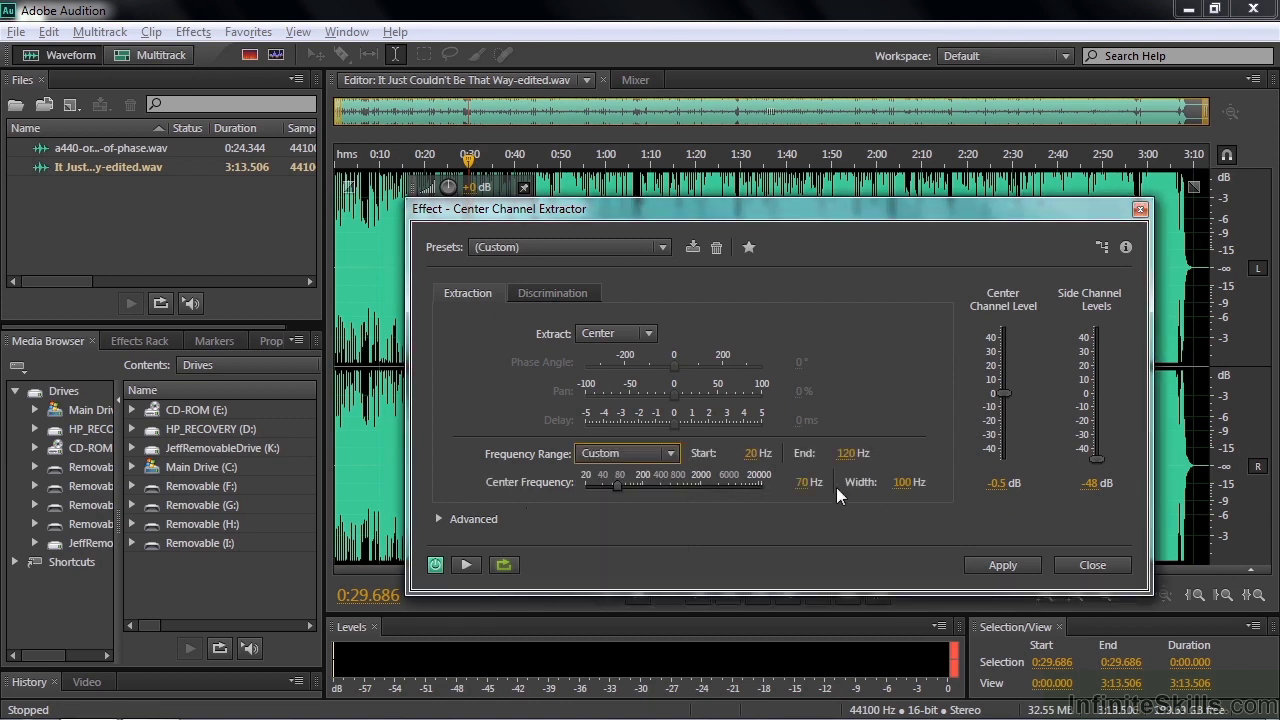
click(672, 454)
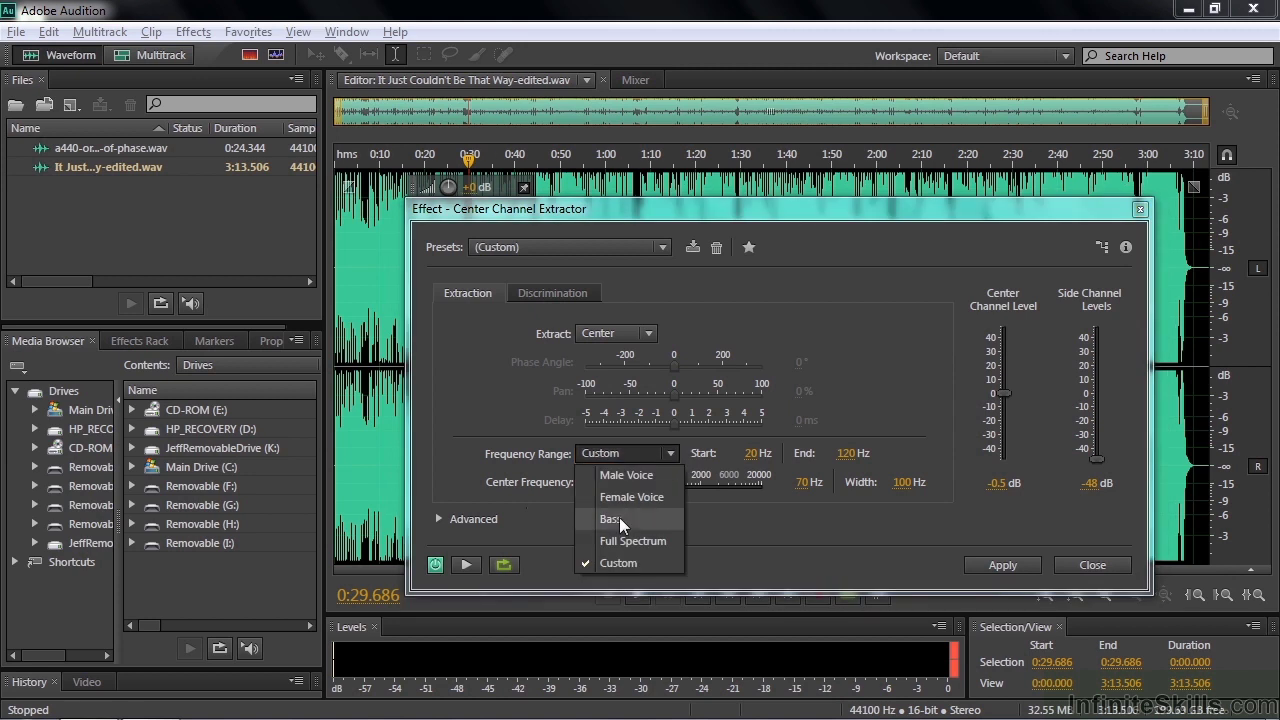
click(619, 517)
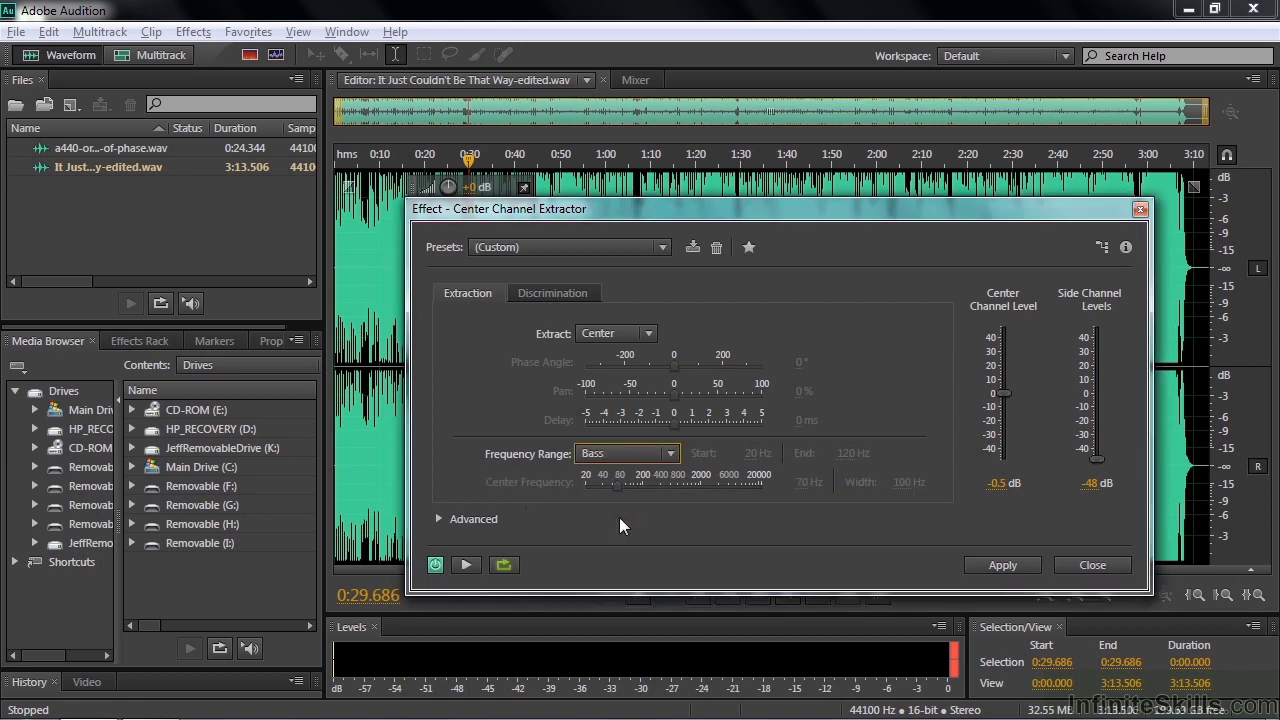
click(465, 566)
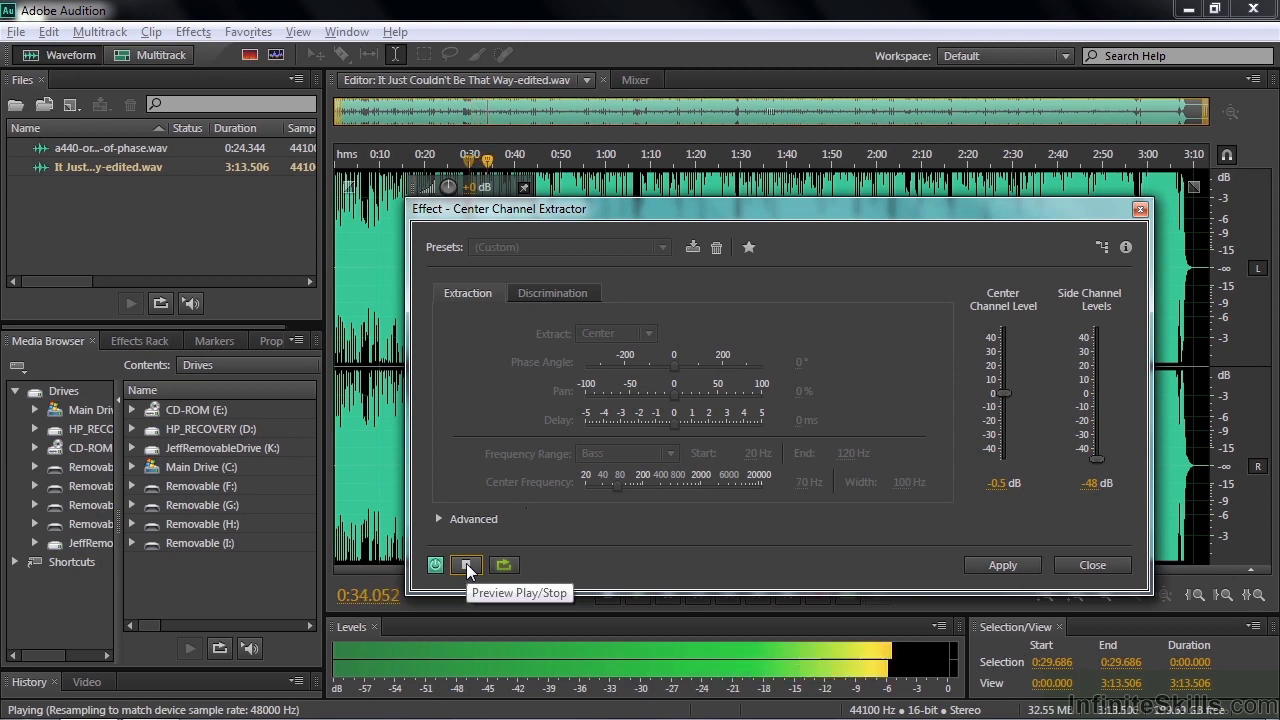
click(466, 566)
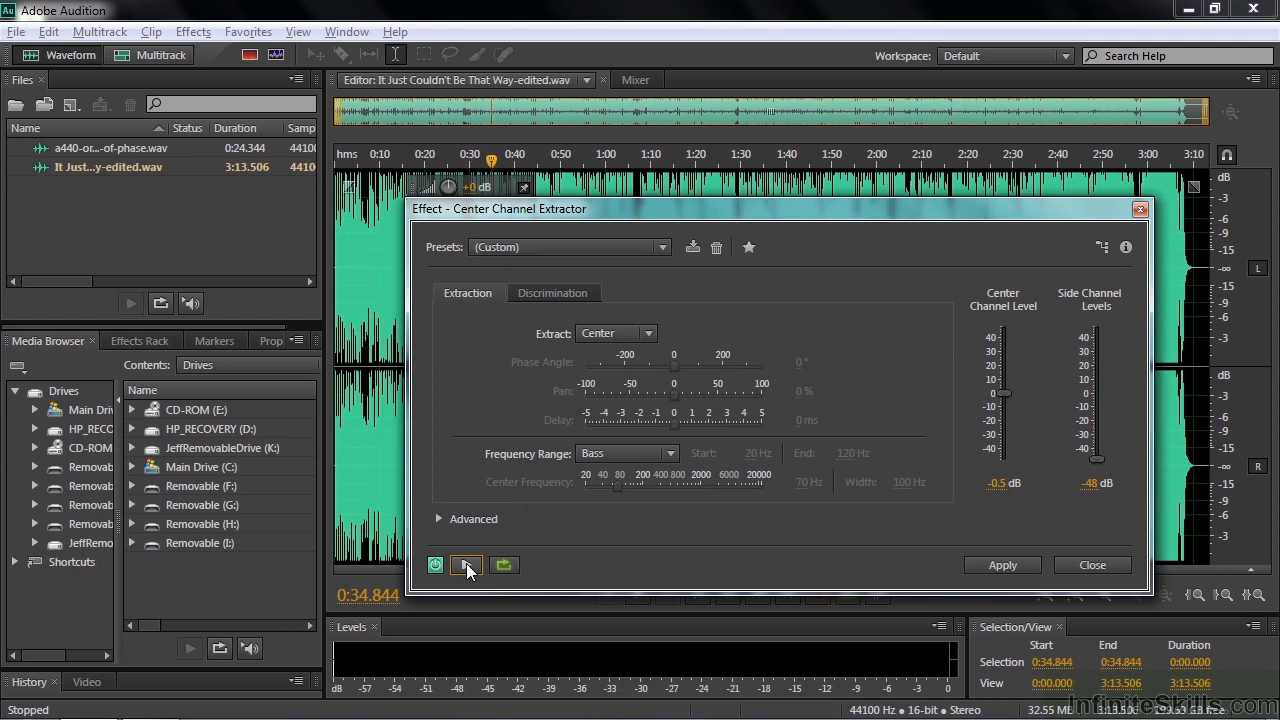
Set the frequency range back to Female Voice and raise the side channel levels to about -1.8 dB
click(669, 454)
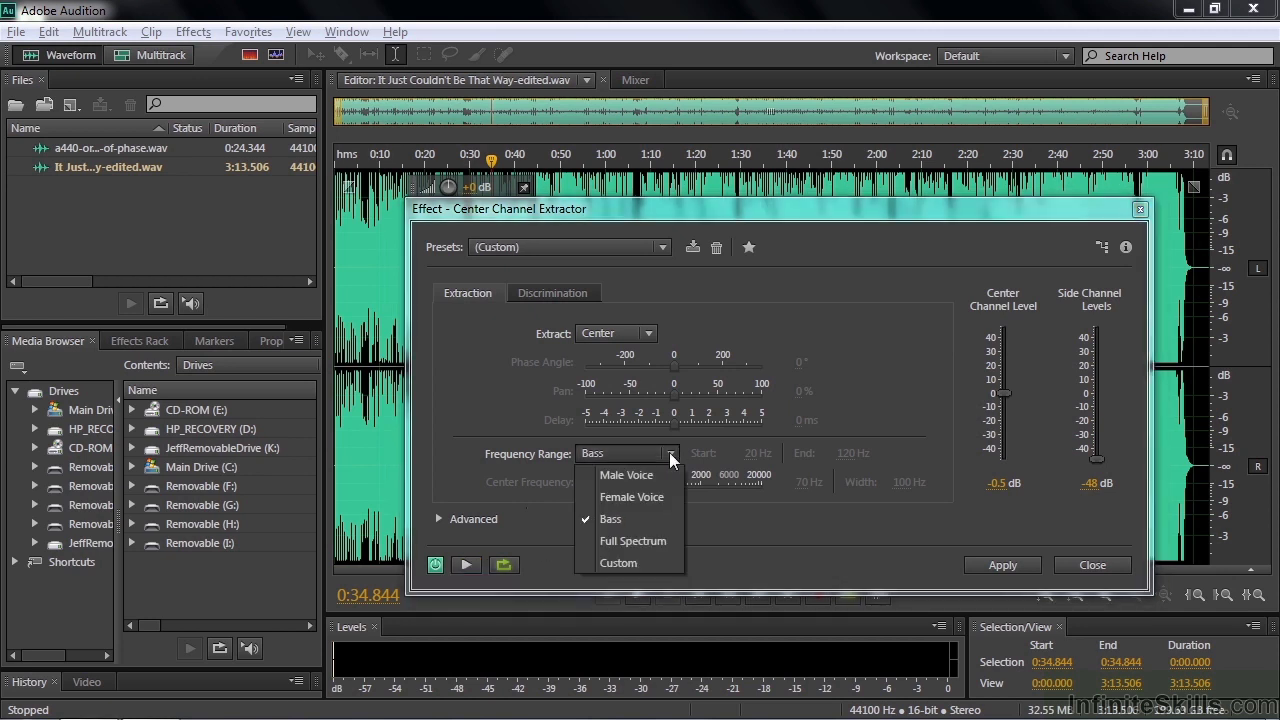
click(642, 496)
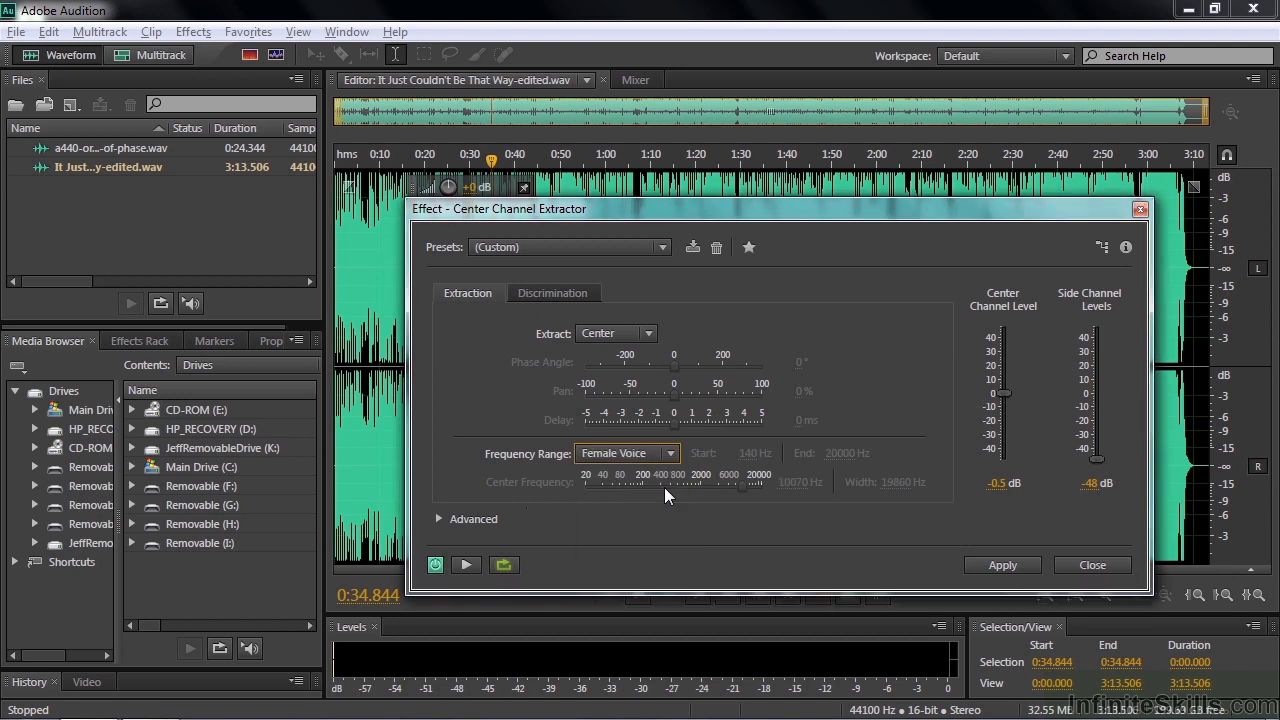
drag(1100, 457, 1098, 393)
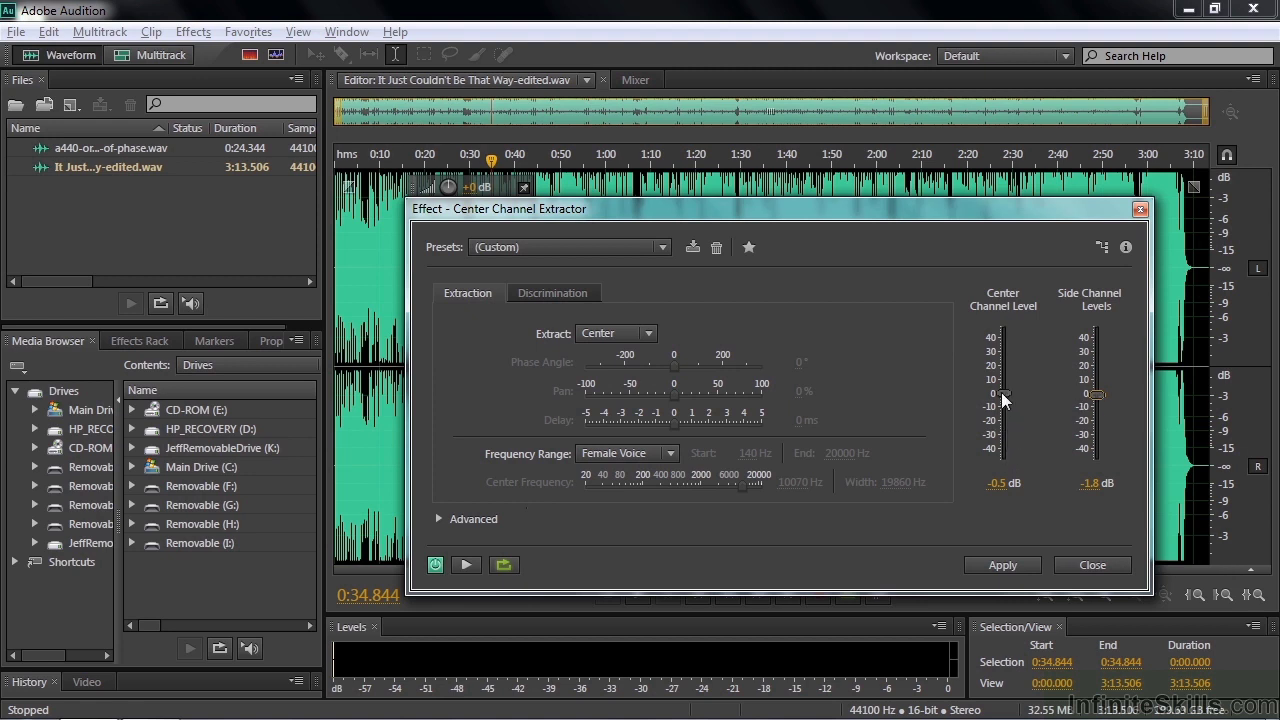
Preview the song while lowering the center channel level to about -43 dB, and close the extractor without applying it
click(463, 565)
drag(997, 396, 1002, 469)
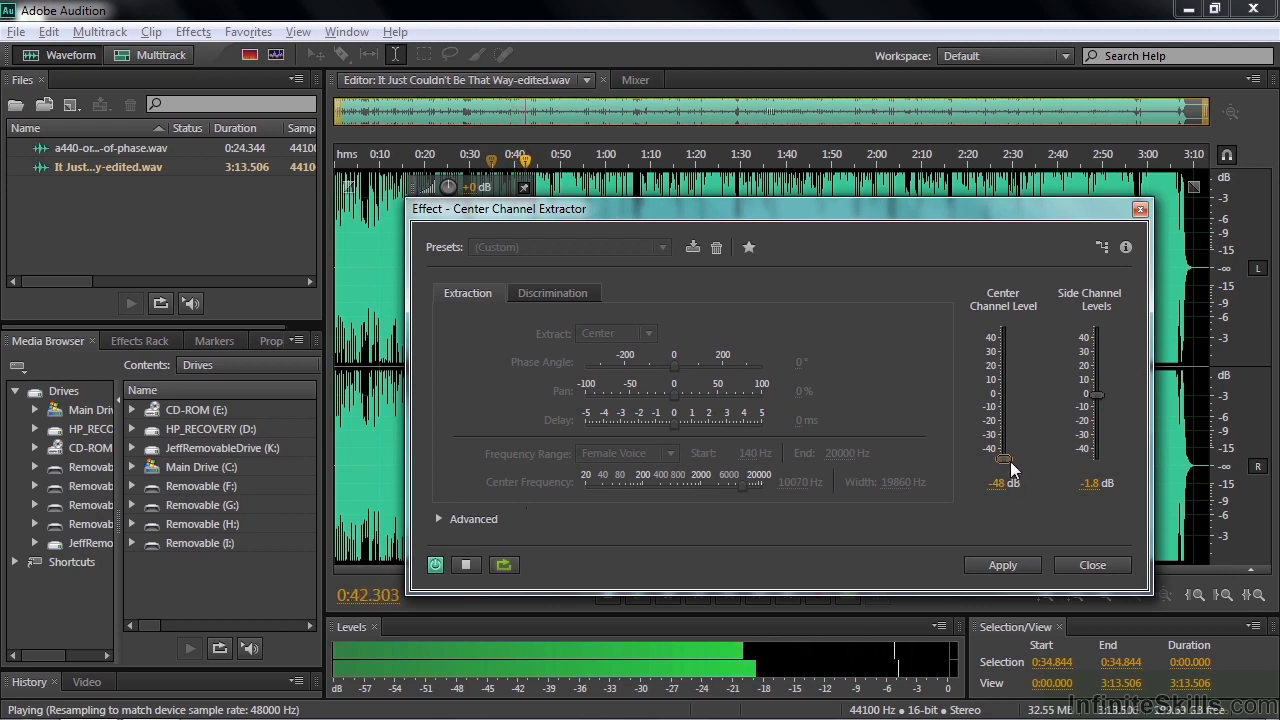
drag(1002, 455, 1002, 448)
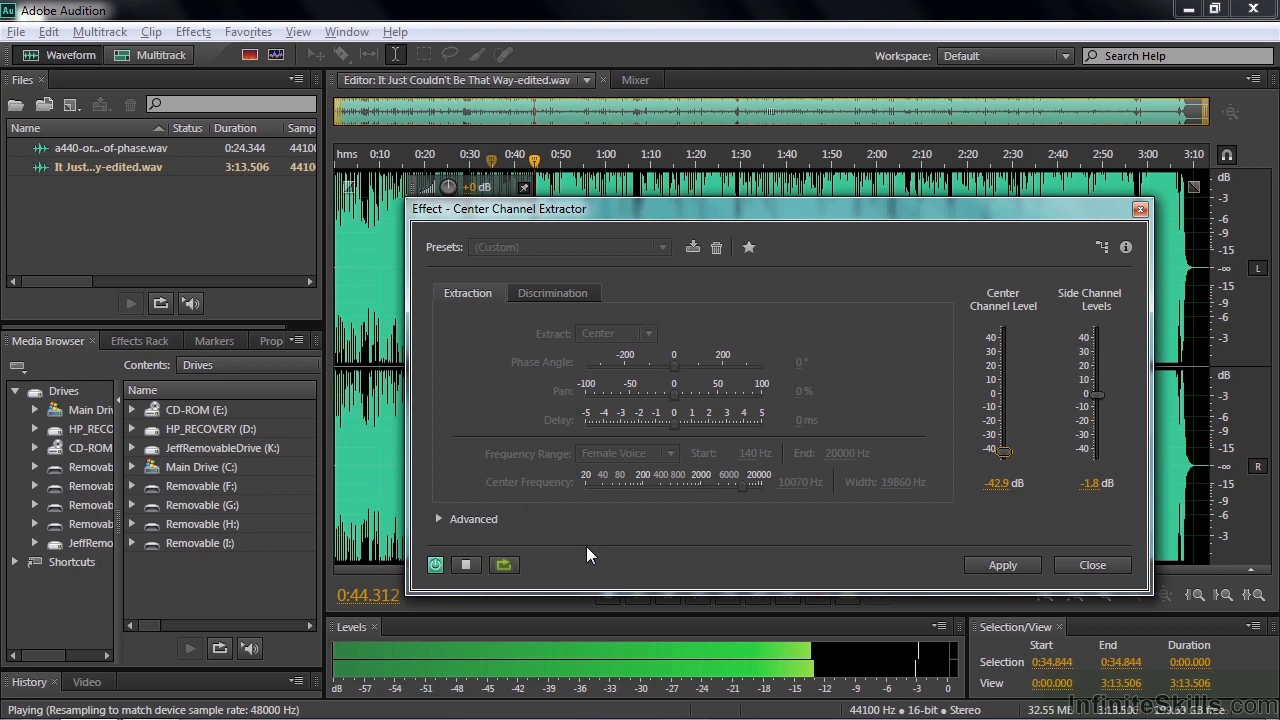
click(464, 565)
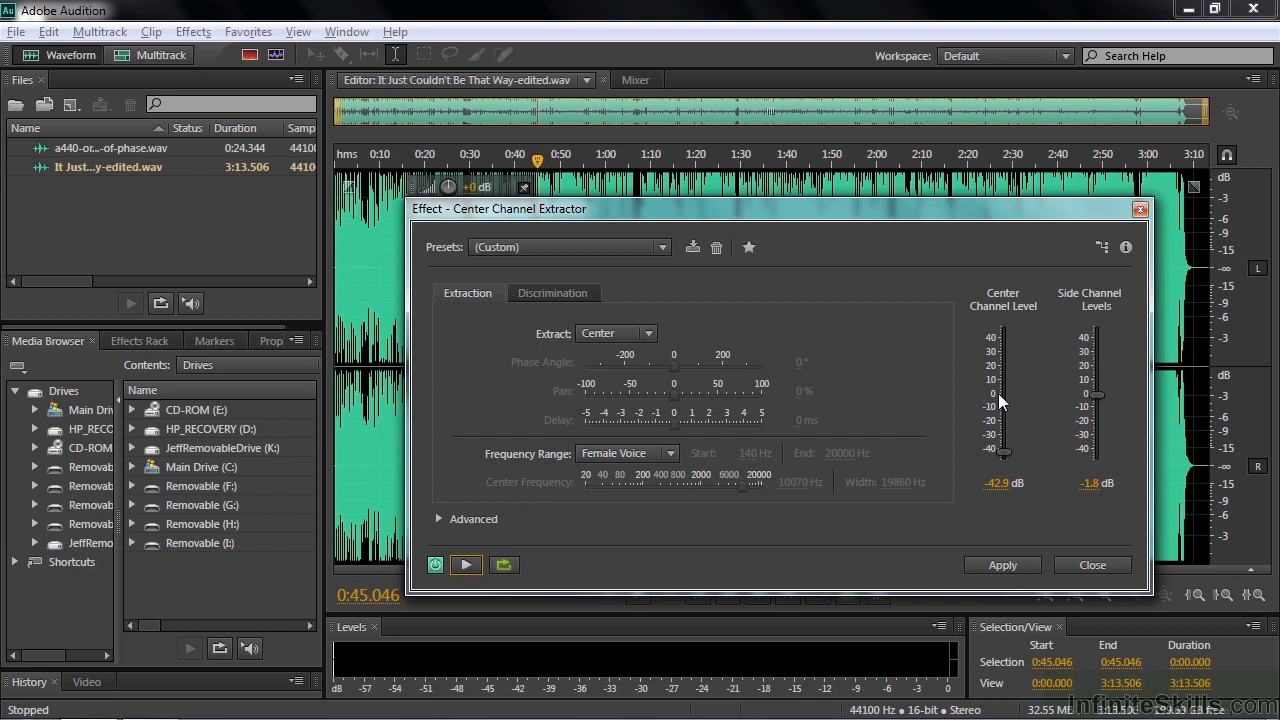
click(1087, 560)
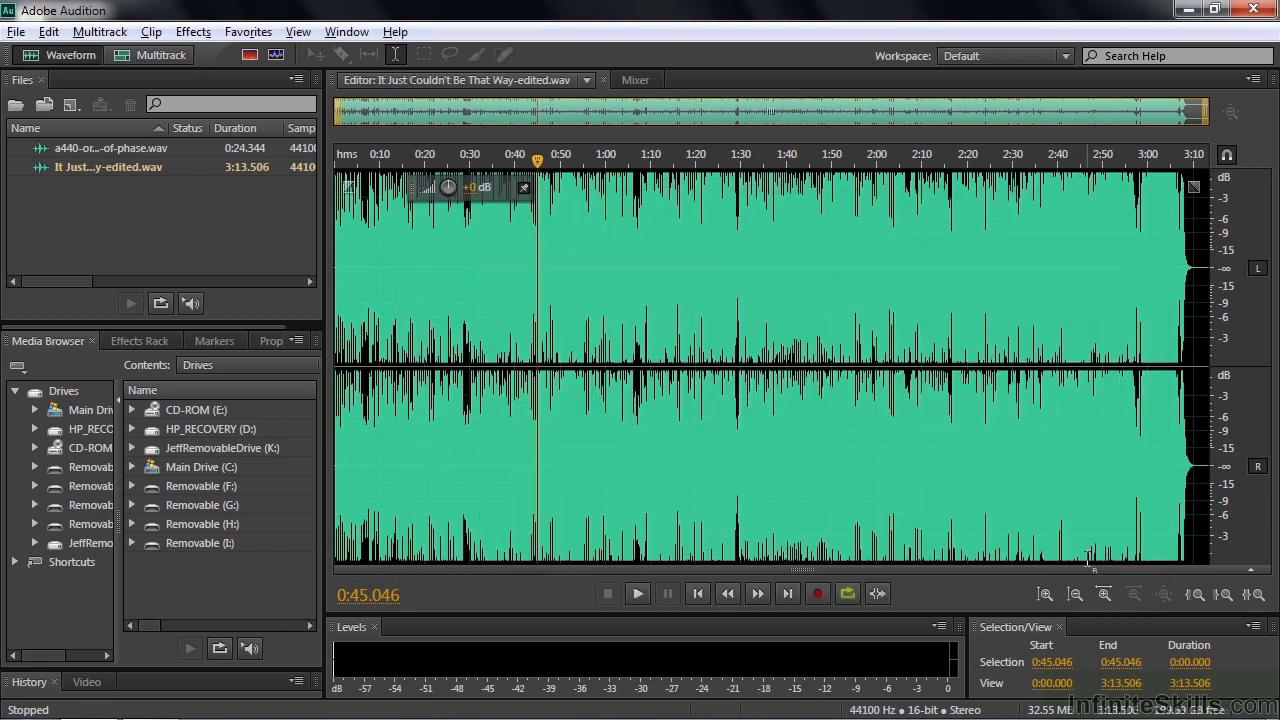
Open the Graphic Phase Shifter effect for the song and view its list of presets without choosing one
click(195, 34)
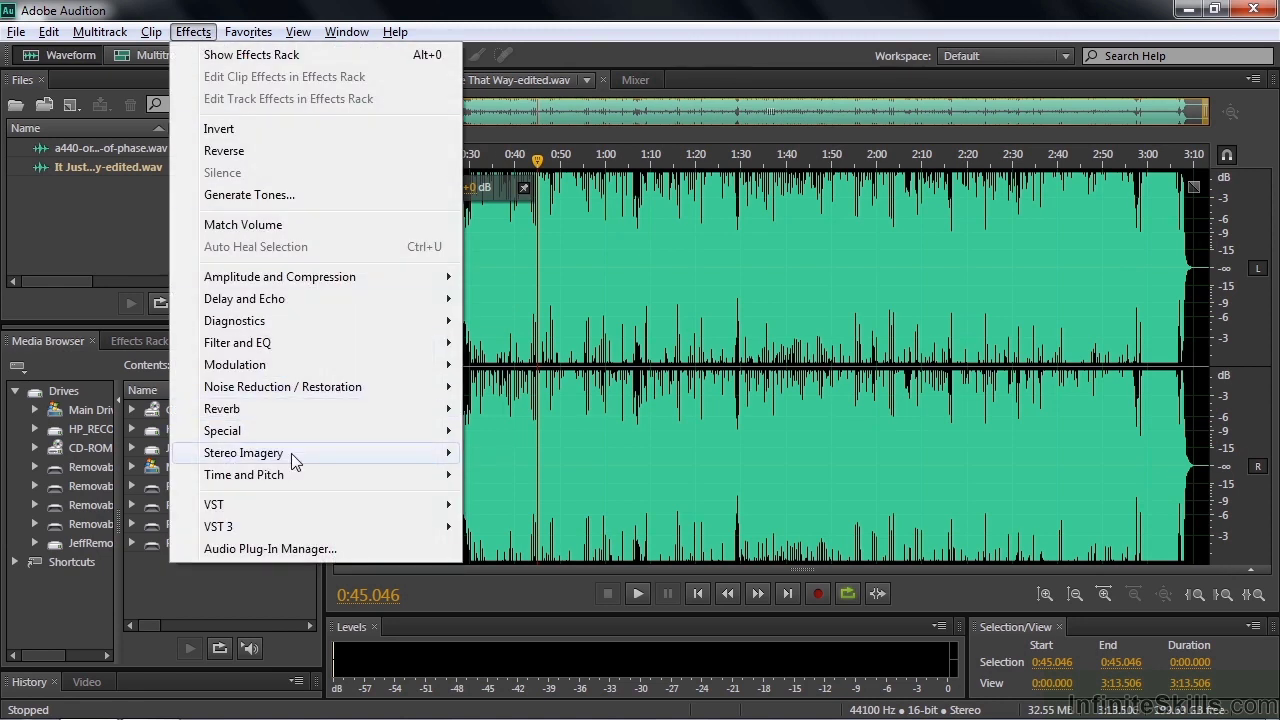
mouse_move(291, 453)
click(548, 476)
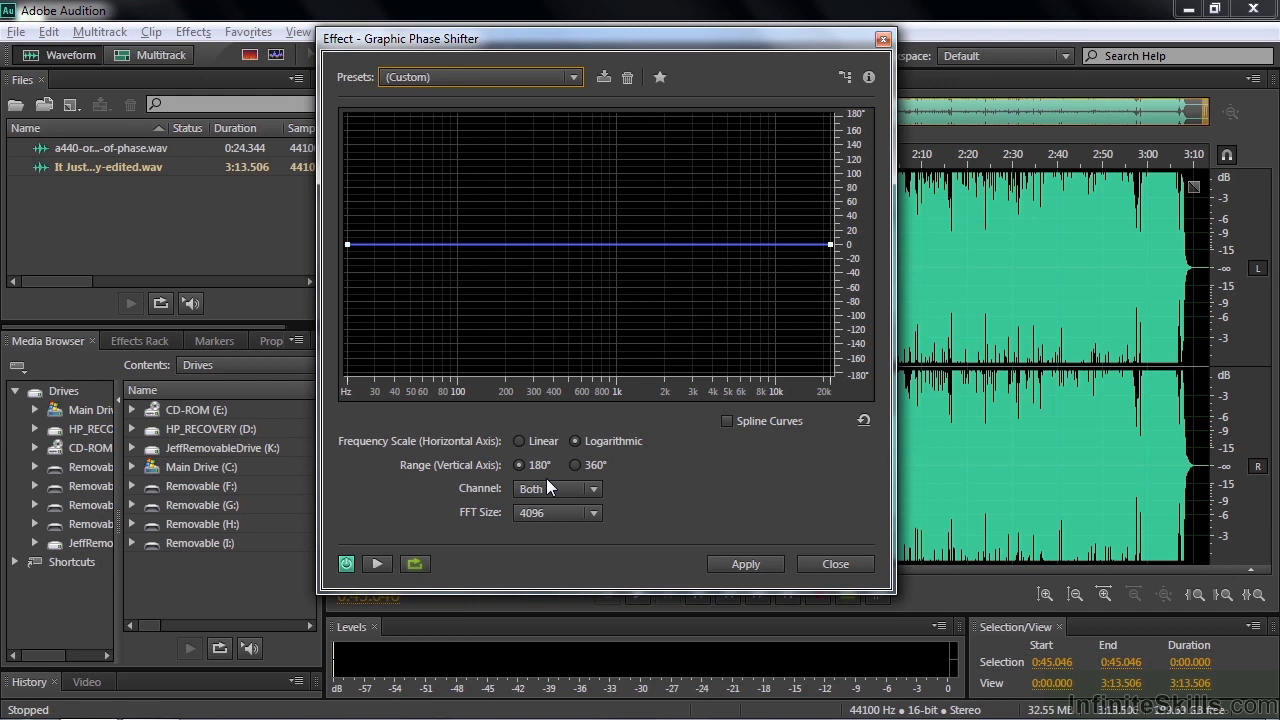
click(572, 78)
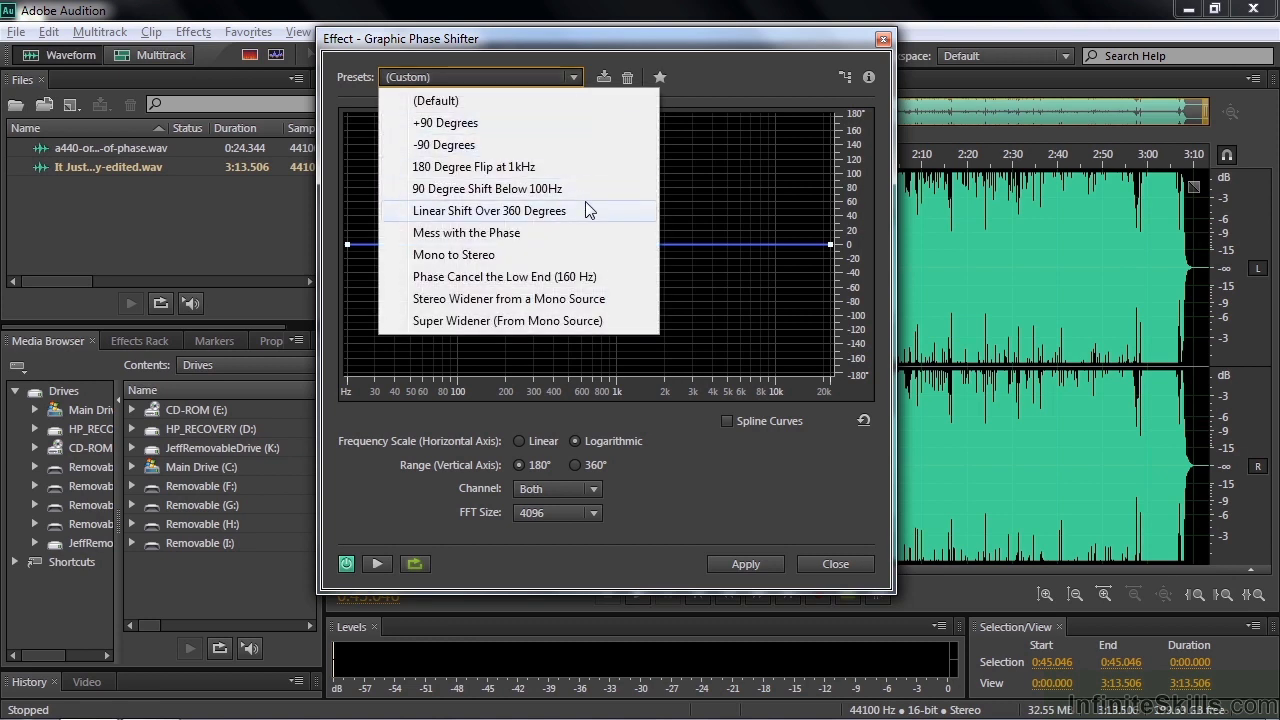
click(609, 36)
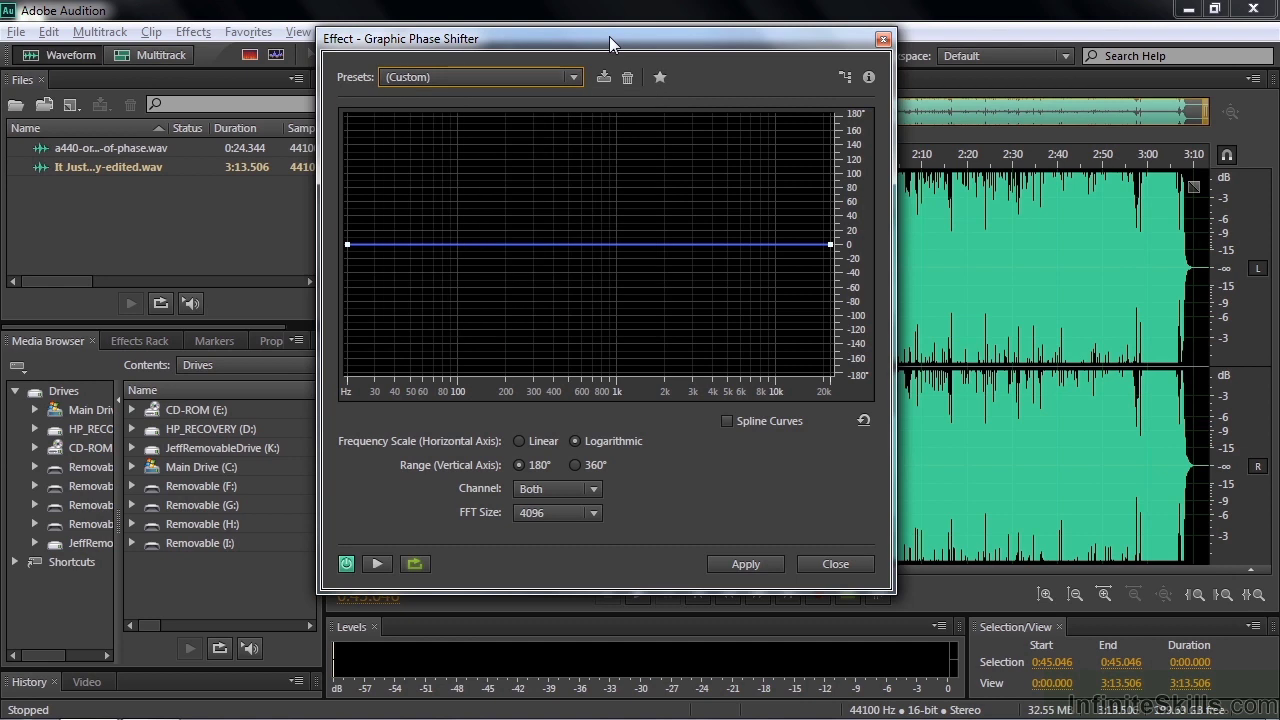
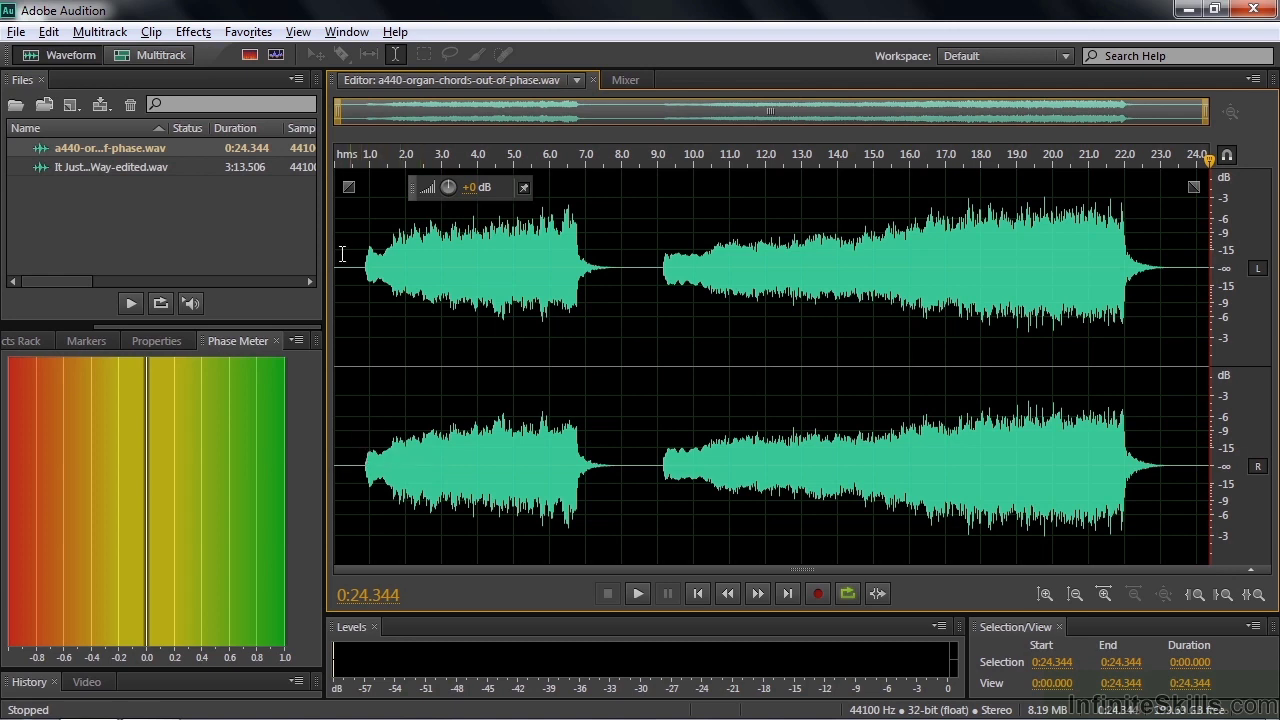
View the available Noise Reduction / Restoration effects for the organ chords file without choosing one
click(188, 33)
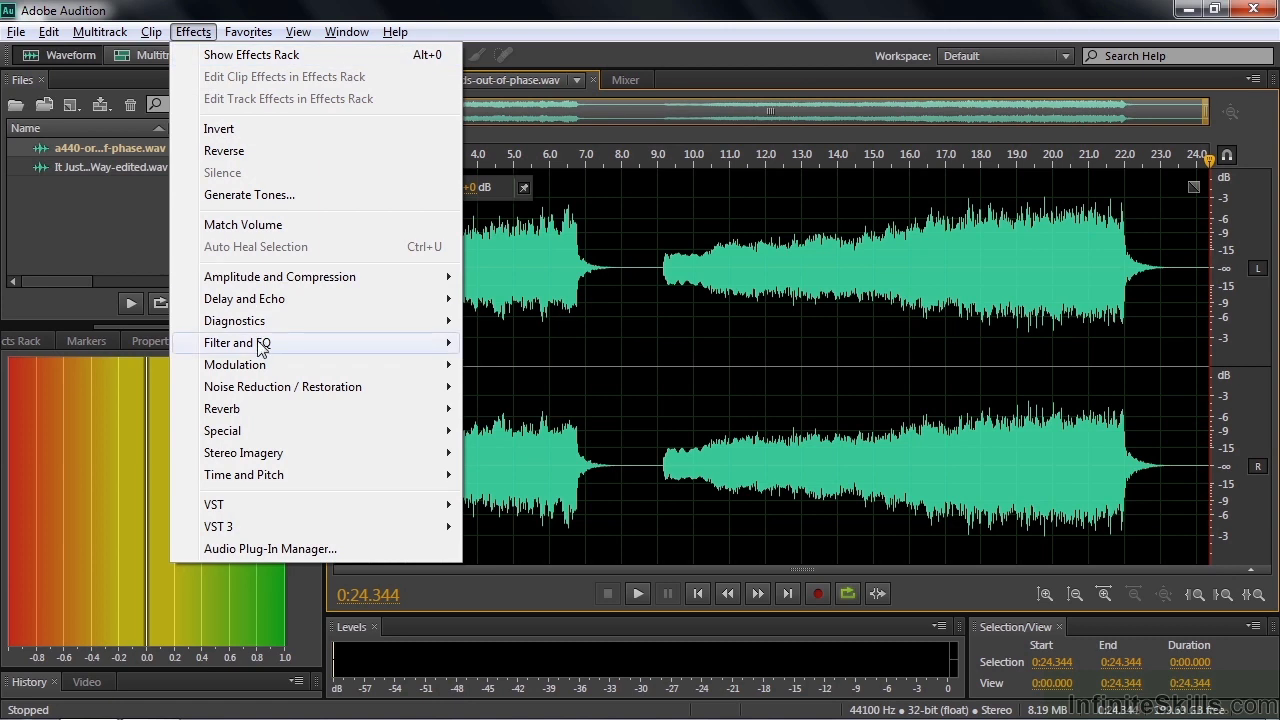
mouse_move(275, 392)
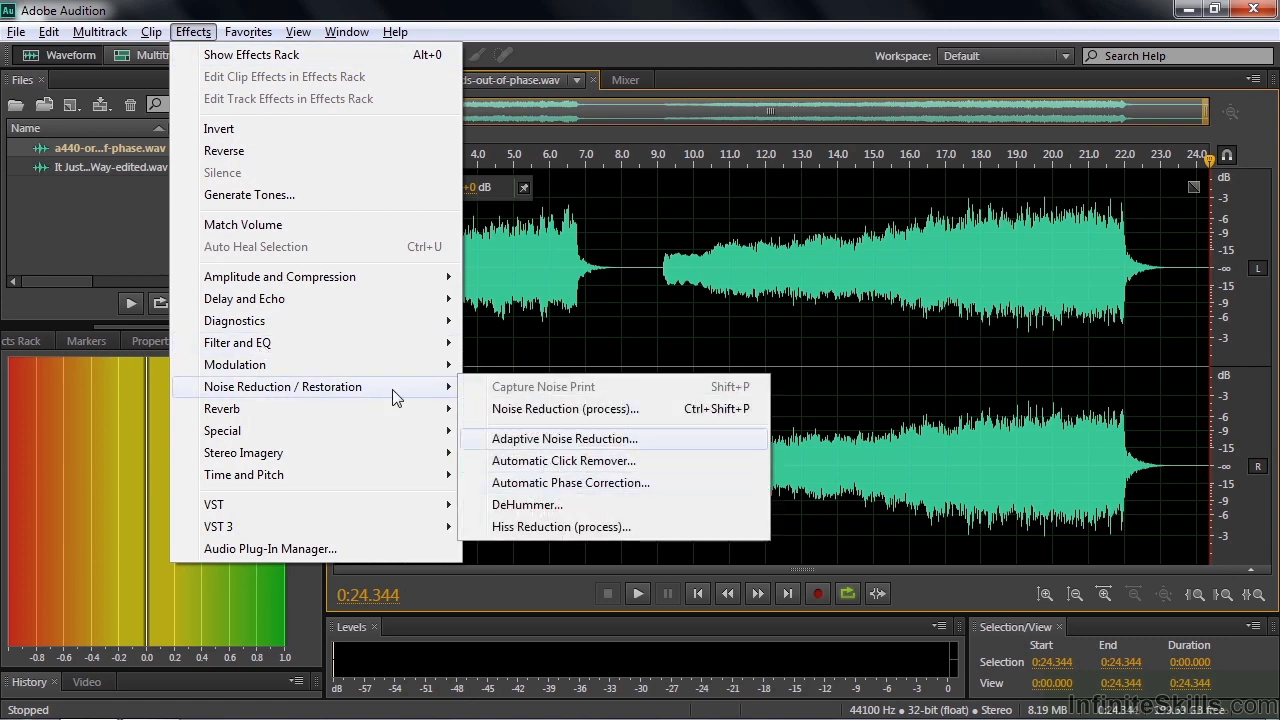
click(57, 240)
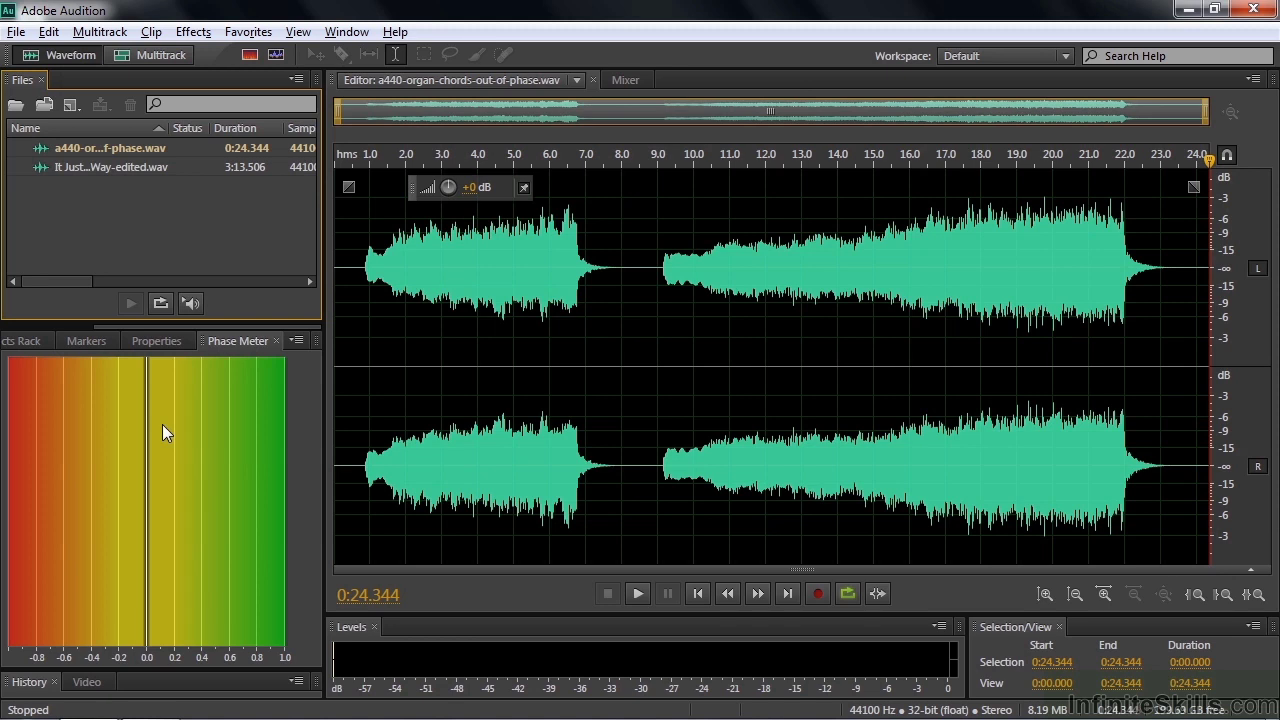
Open the file It Just Couldn't Be That Way-edited.wav and play a short passage to check its phase on the Phase Meter
double_click(98, 166)
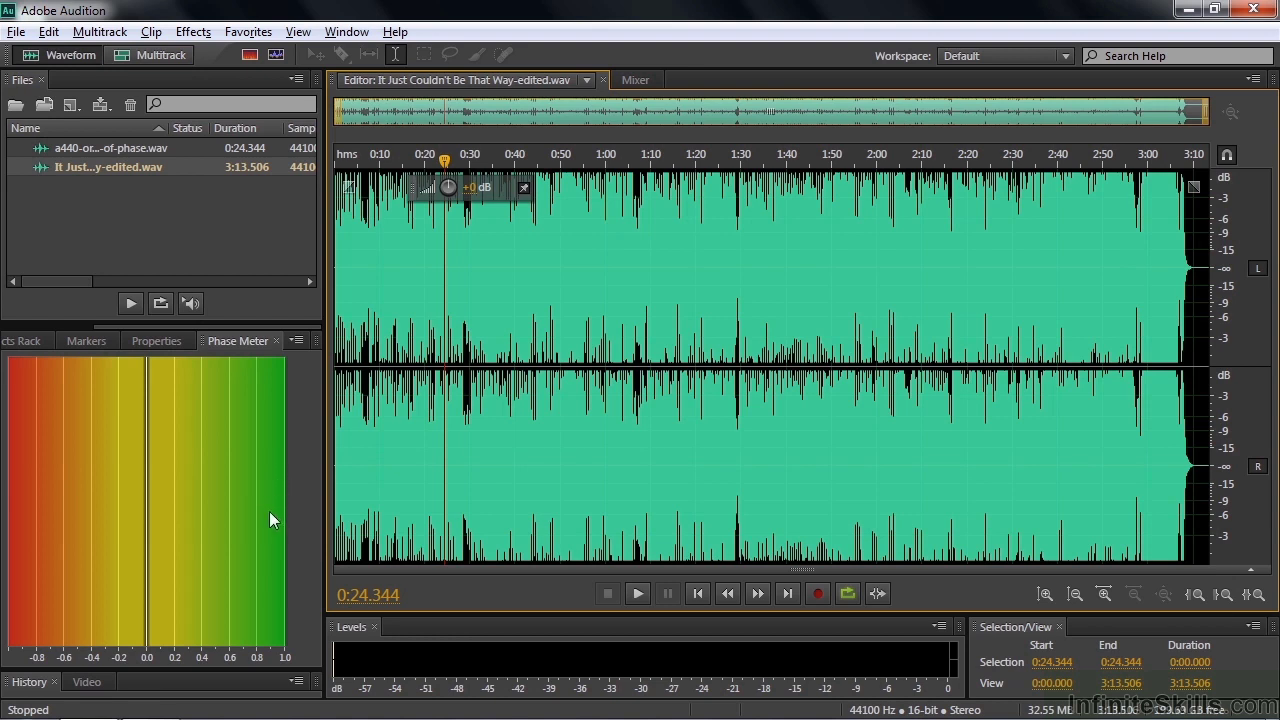
key(space)
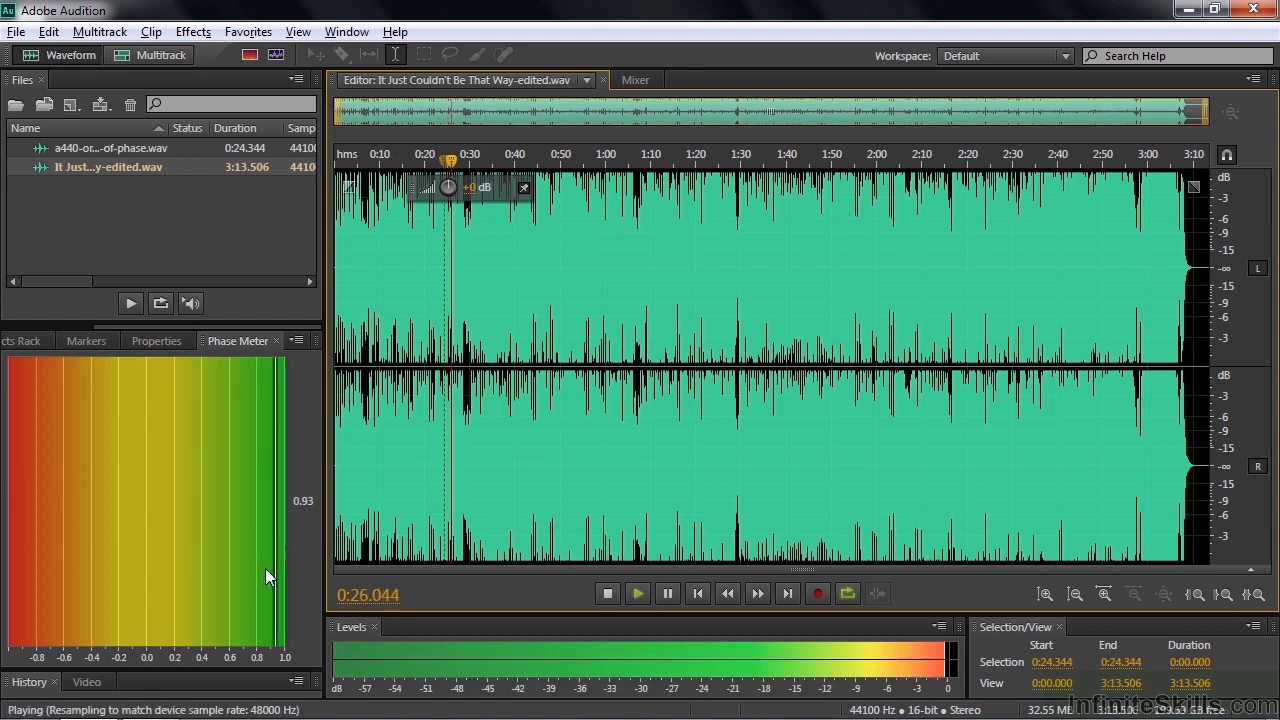
key(space)
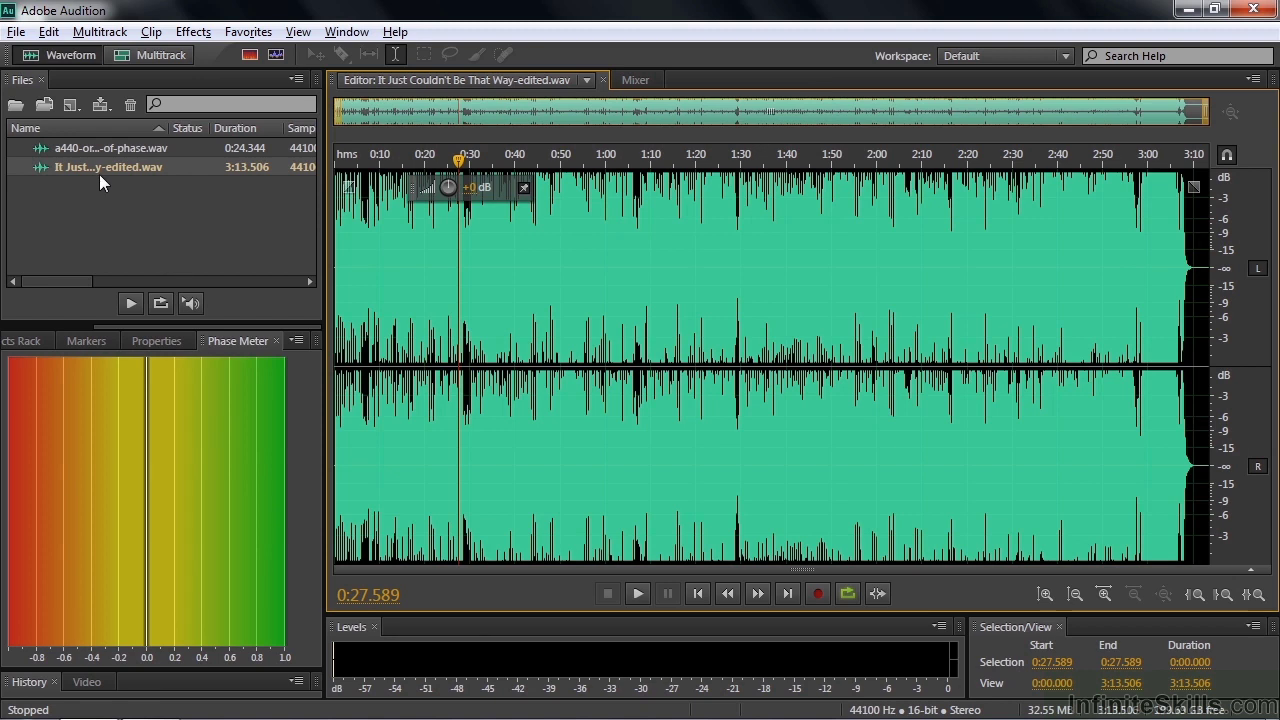
Open a440-organ-chords-out-of-phase.wav and play a few seconds from 0:01.000 to check its phase on the Phase Meter
click(53, 147)
double_click(53, 147)
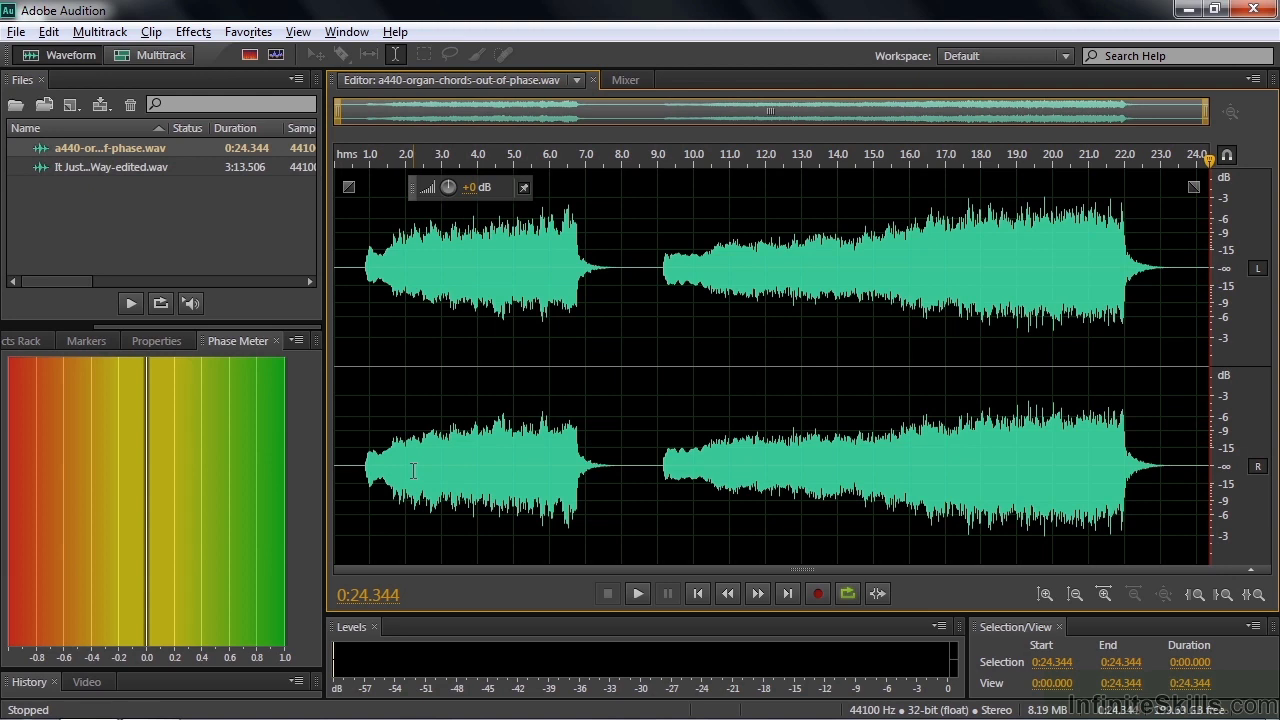
click(370, 458)
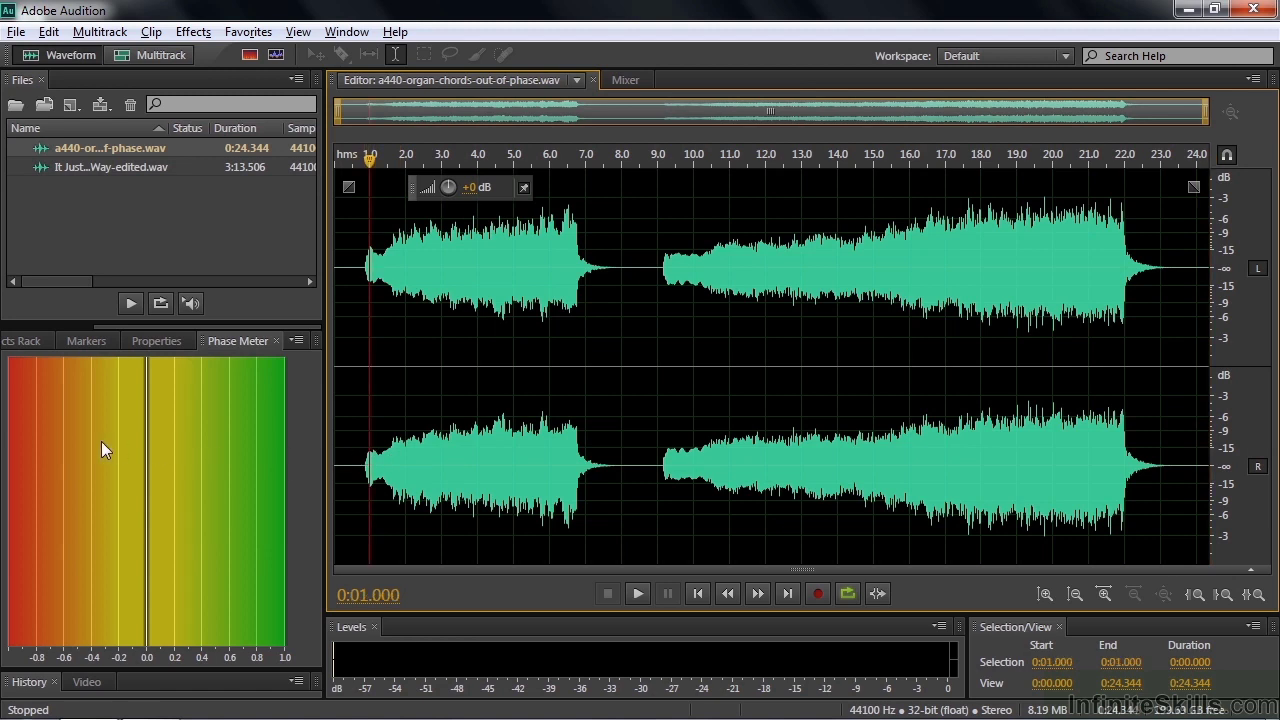
key(space)
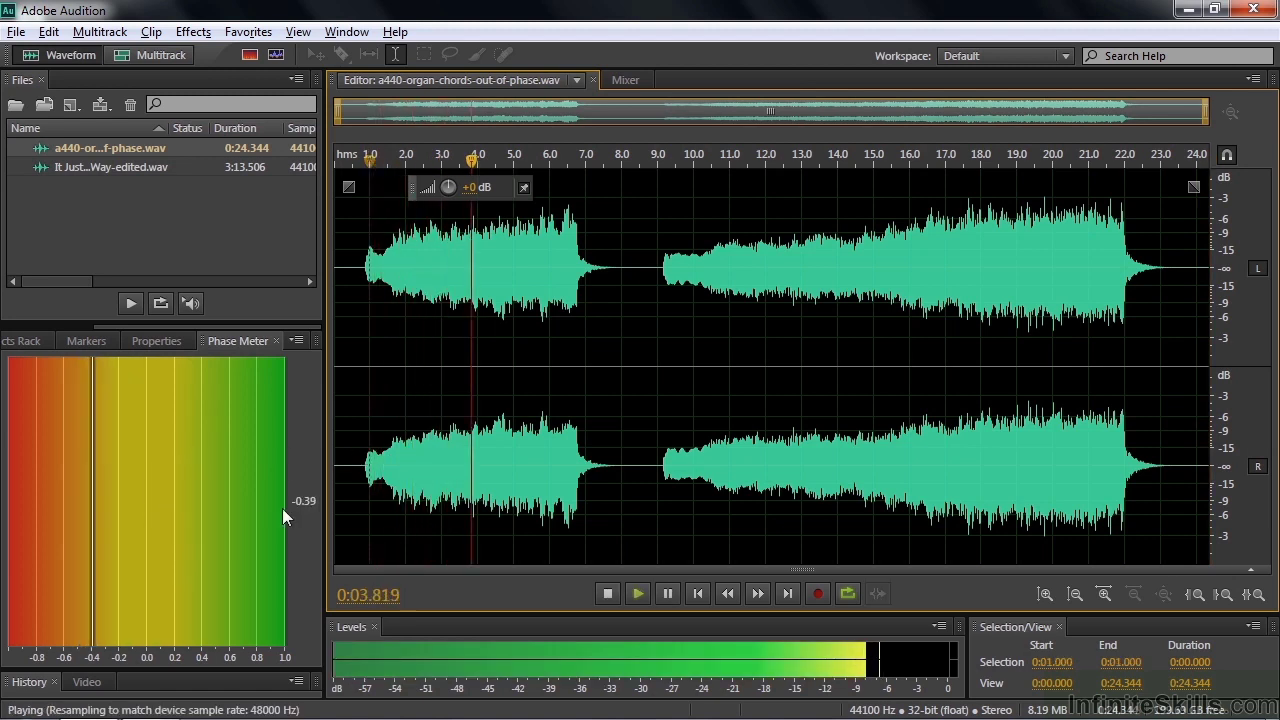
key(space)
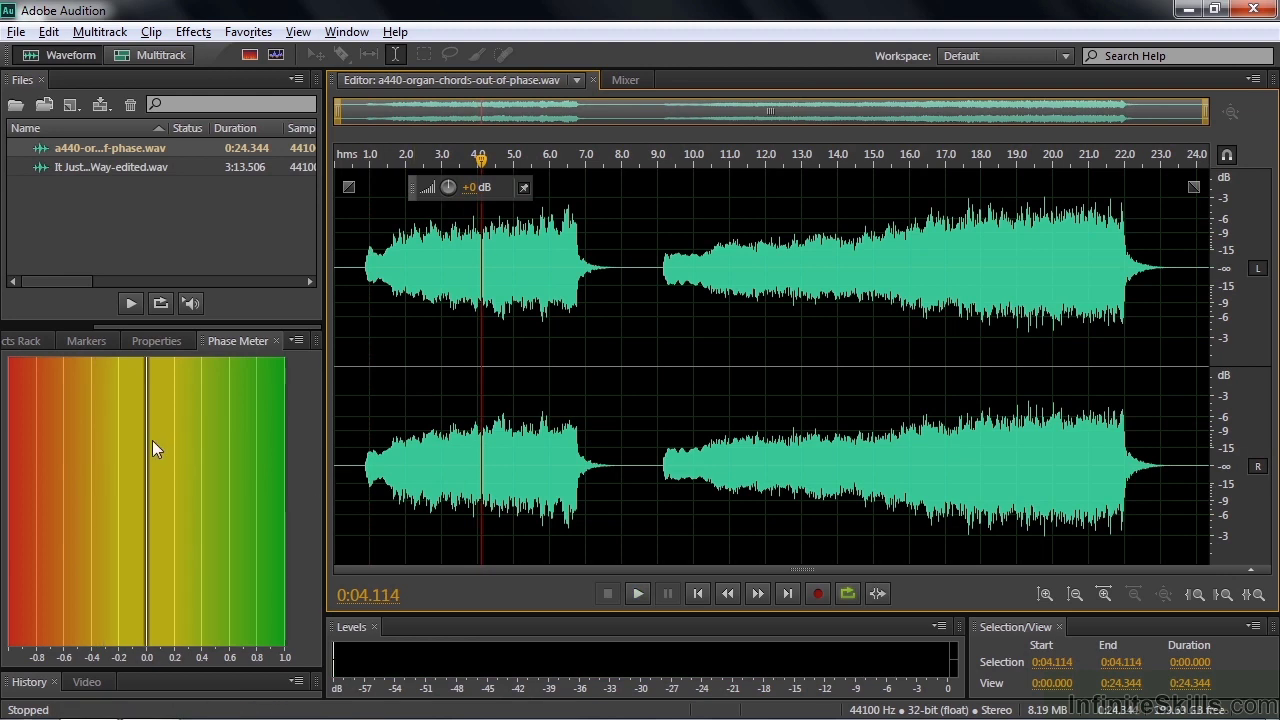
Open the Graphic Phase Shifter for the organ chords file, examine its graph and settings, and close it without applying
click(193, 32)
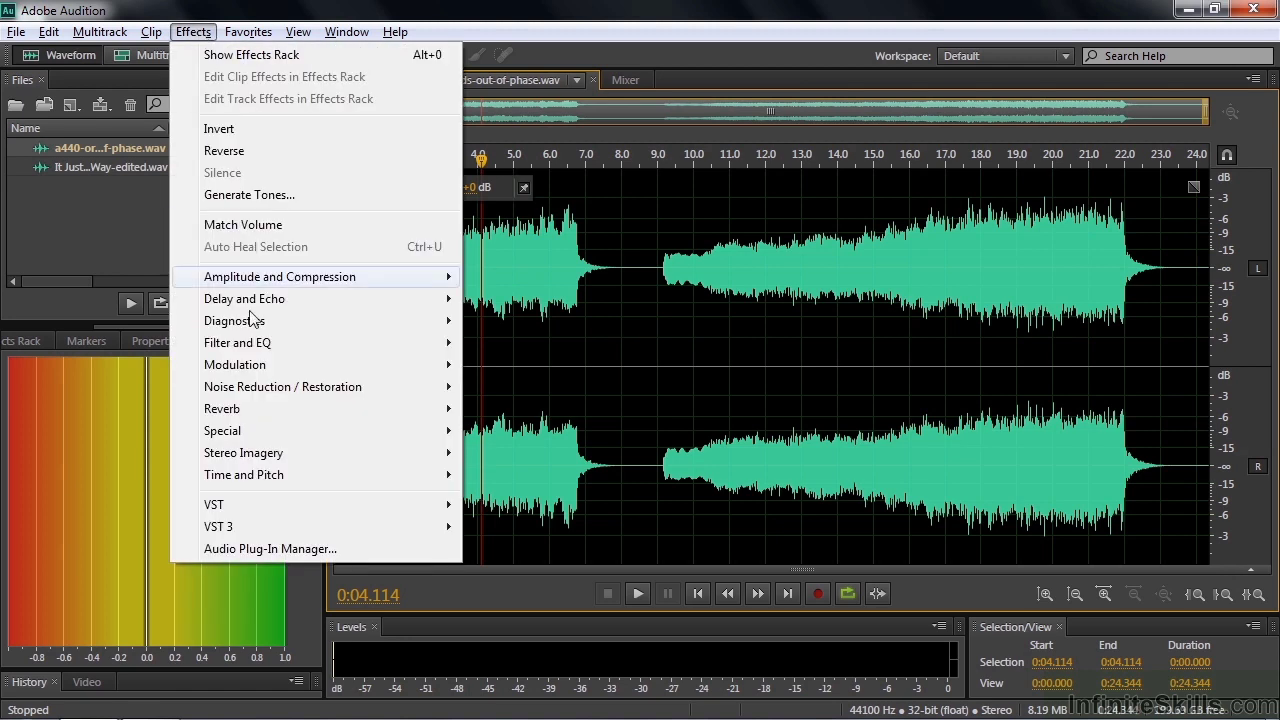
mouse_move(290, 453)
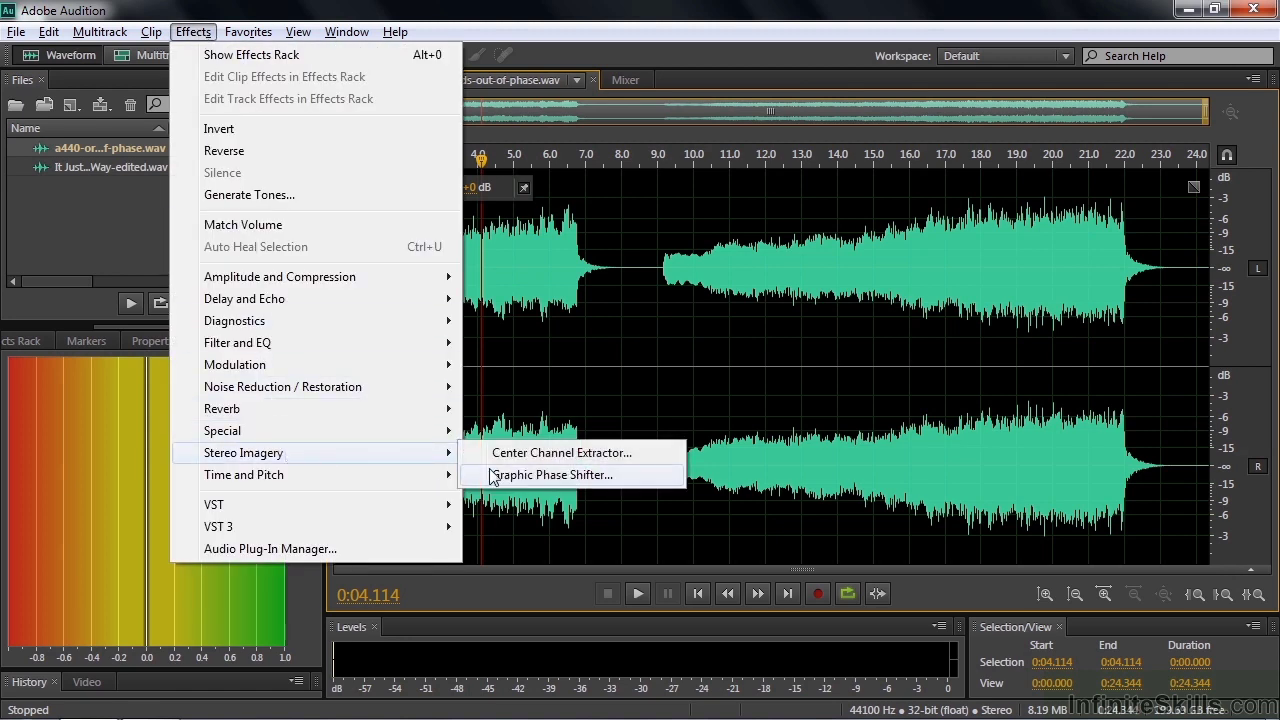
click(494, 476)
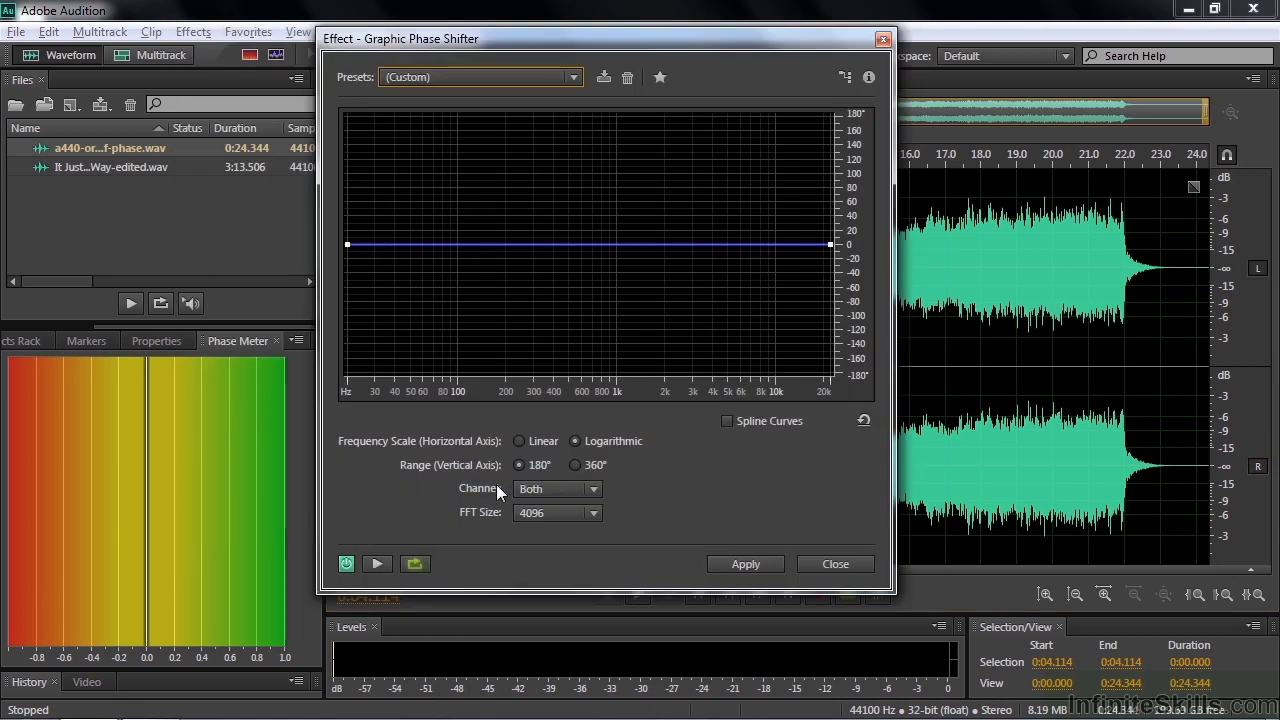
drag(635, 33, 786, 43)
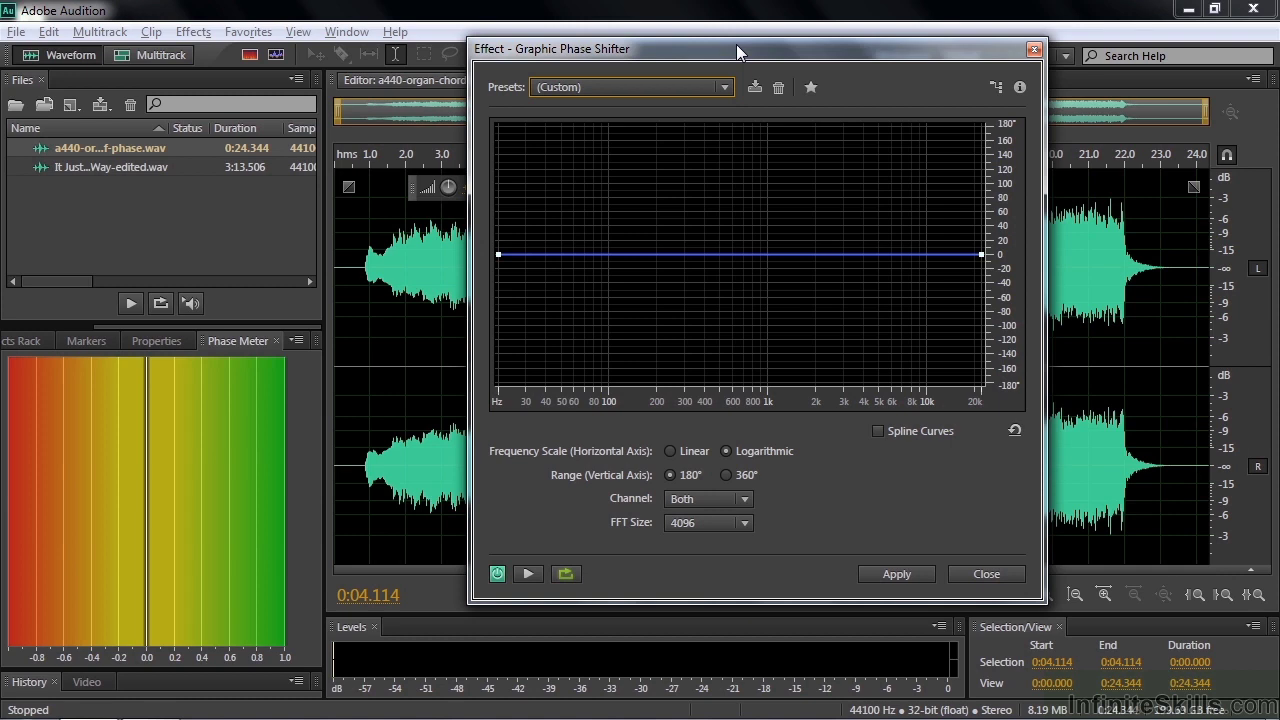
drag(721, 48, 707, 59)
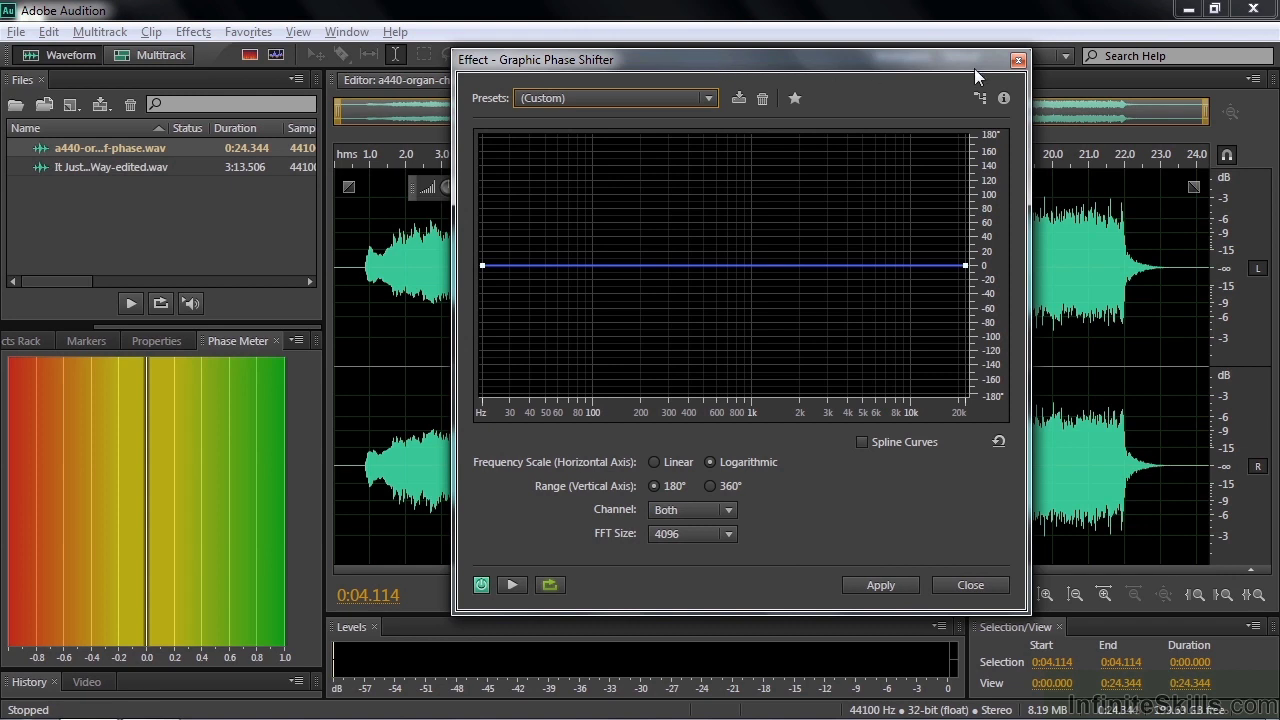
click(1016, 60)
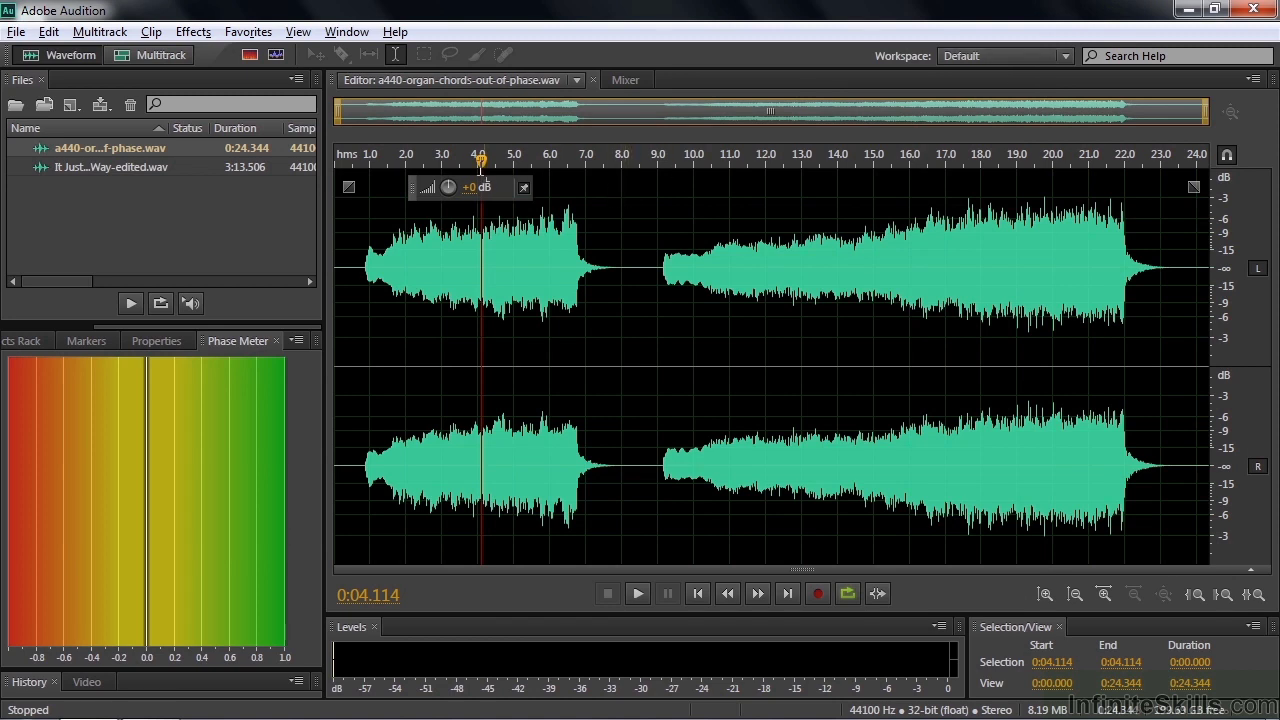
Examine the organ chords waveform at single-cycle detail and place the playhead at 0:03.912 to compare the two channels' phase
scroll(481, 167, up, 10)
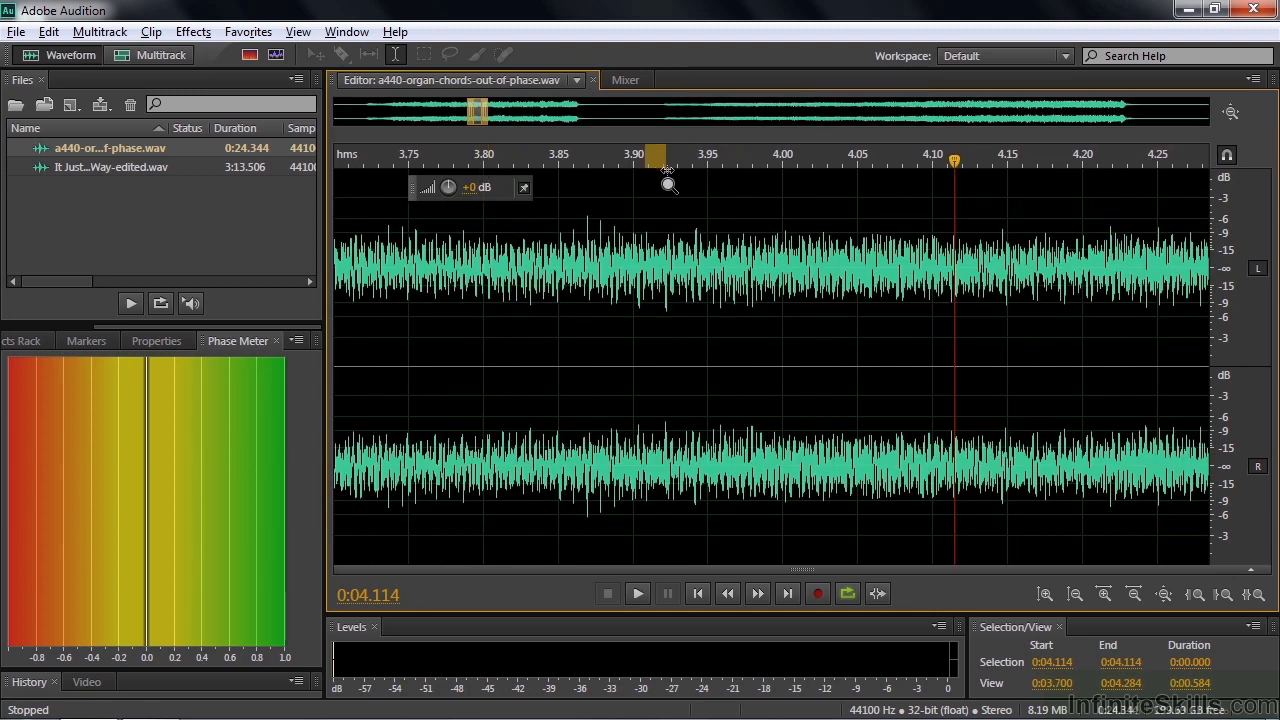
scroll(650, 160, up, 10)
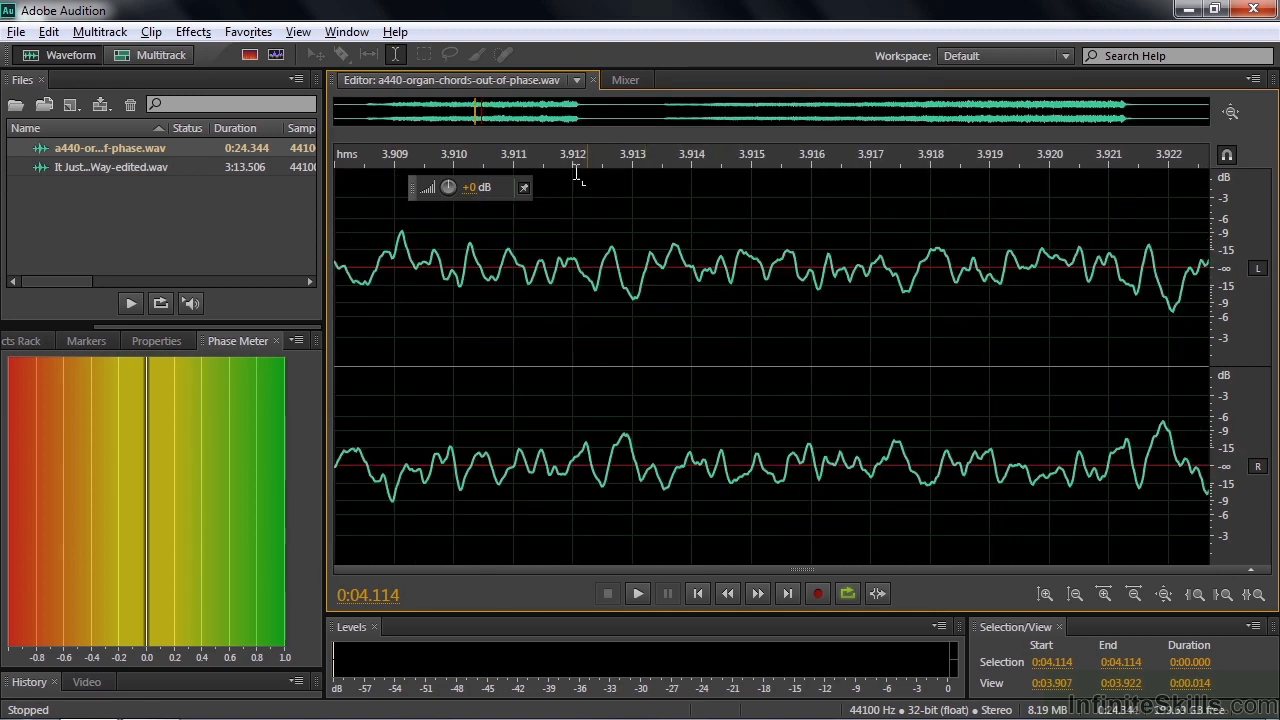
click(609, 247)
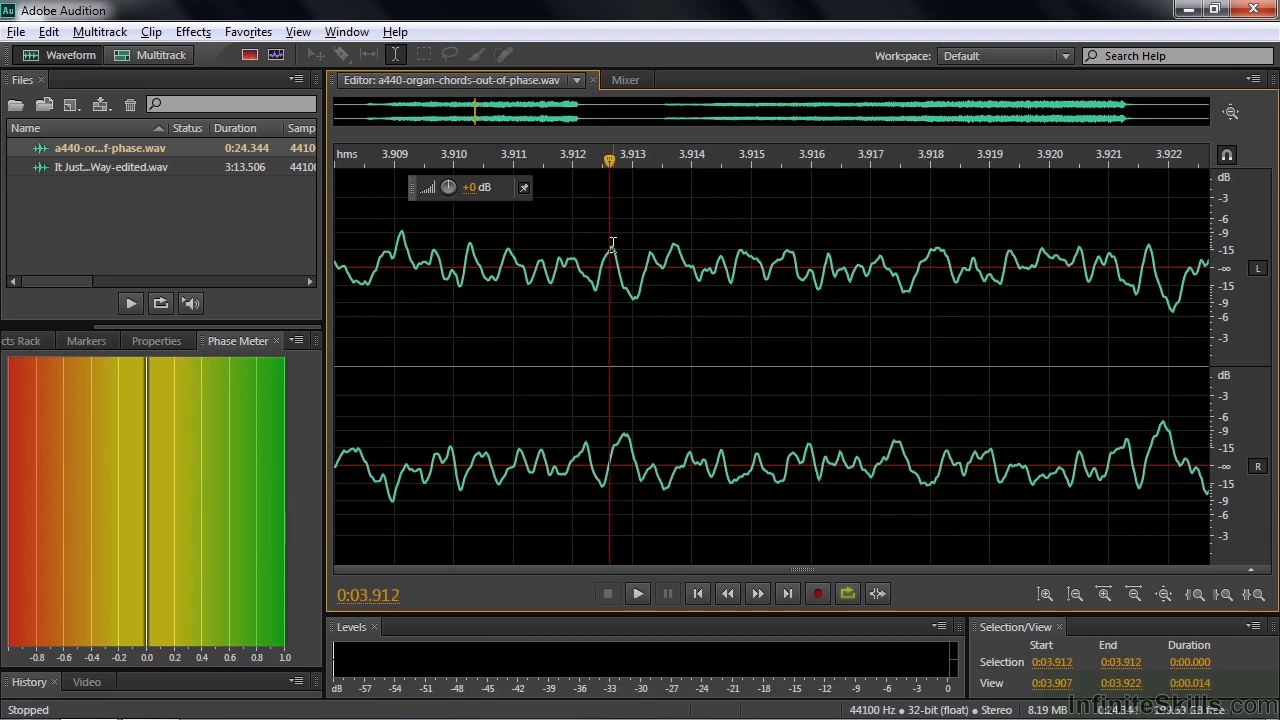